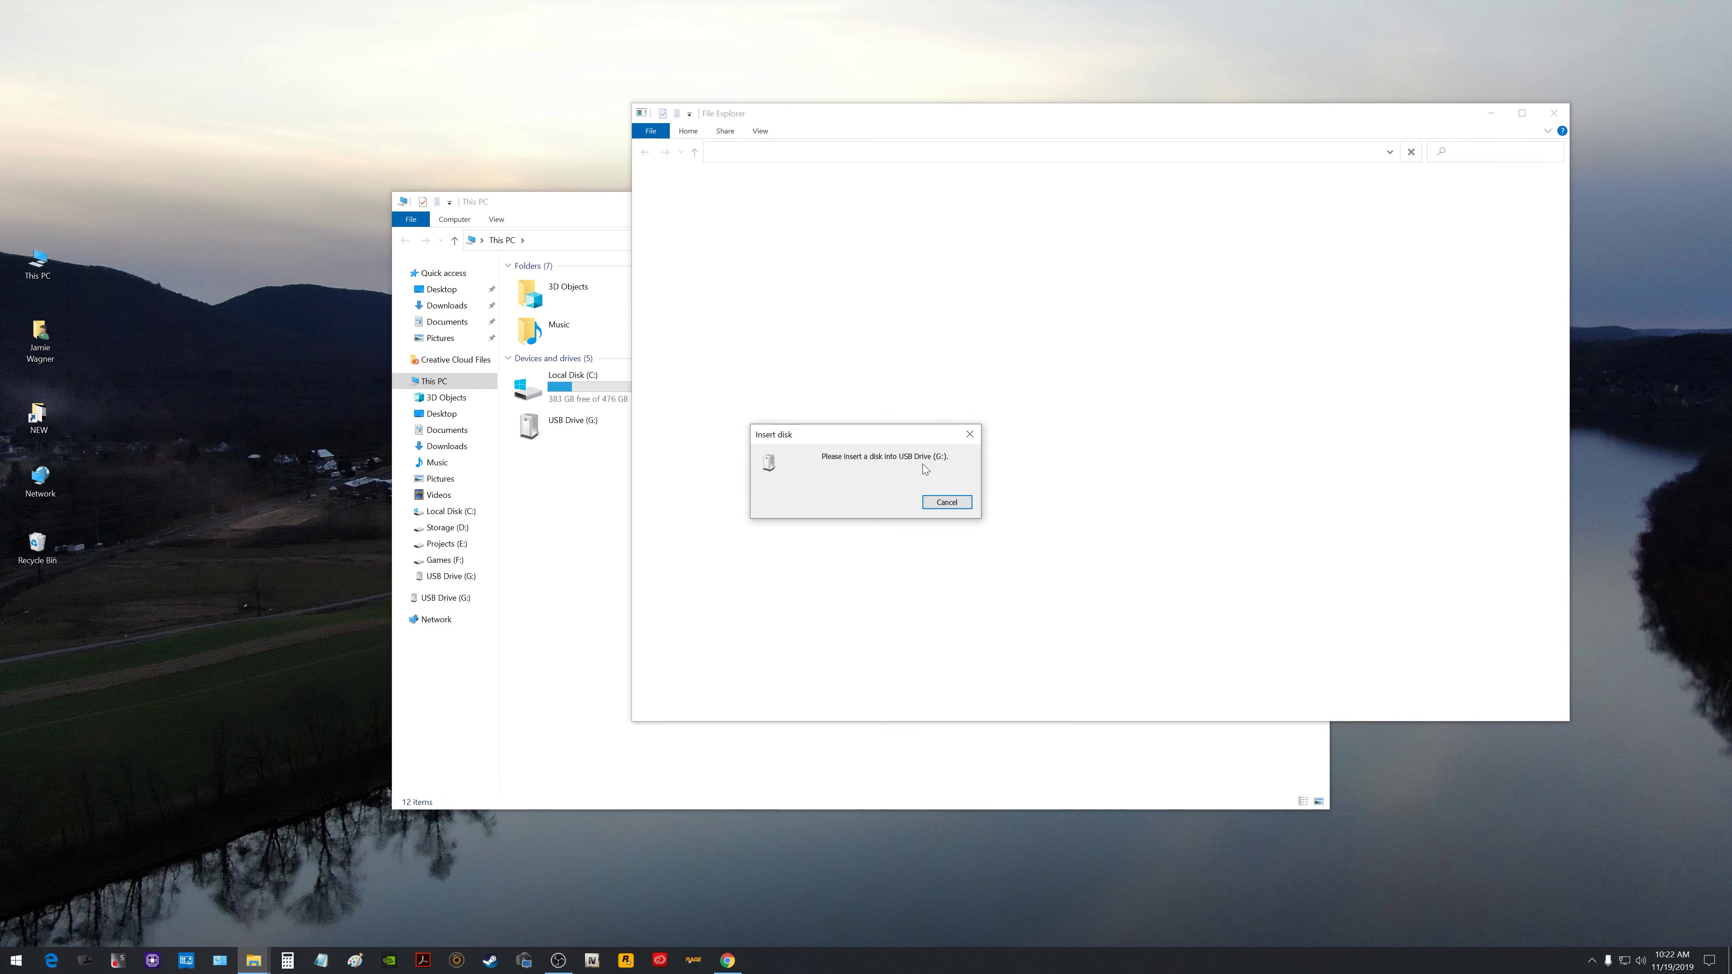
Dismiss the Insert disk prompt and select USB Drive (G:) in This PC.
left_click(945, 504)
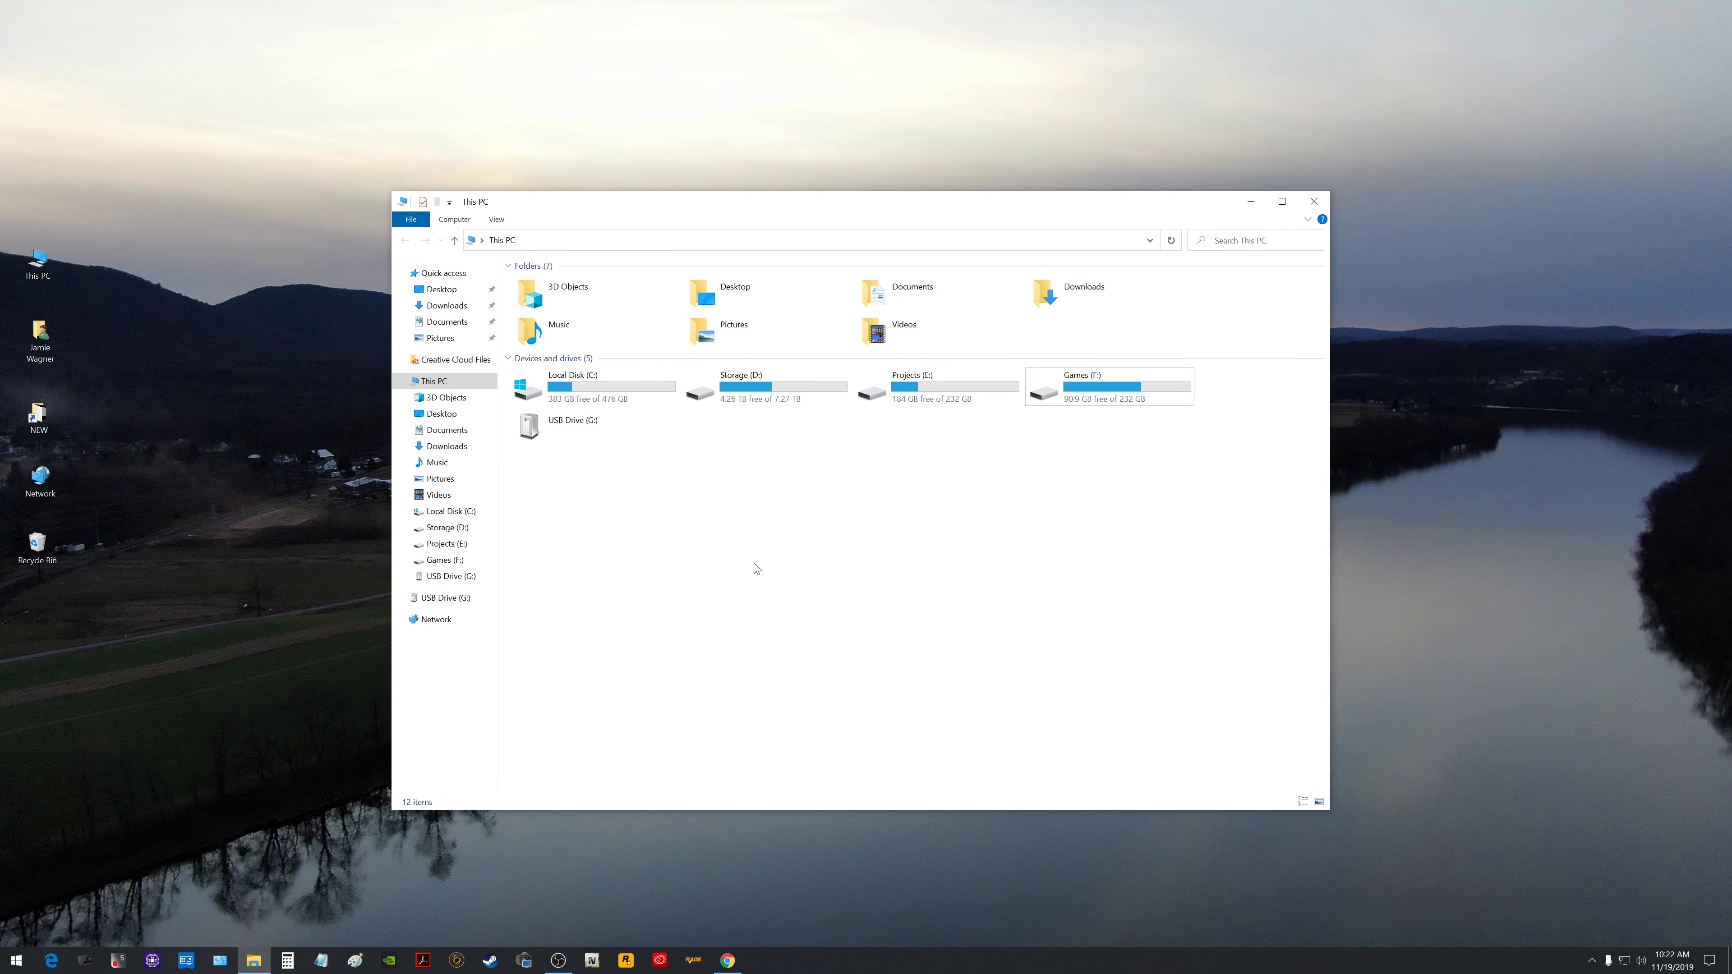
left_click(572, 427)
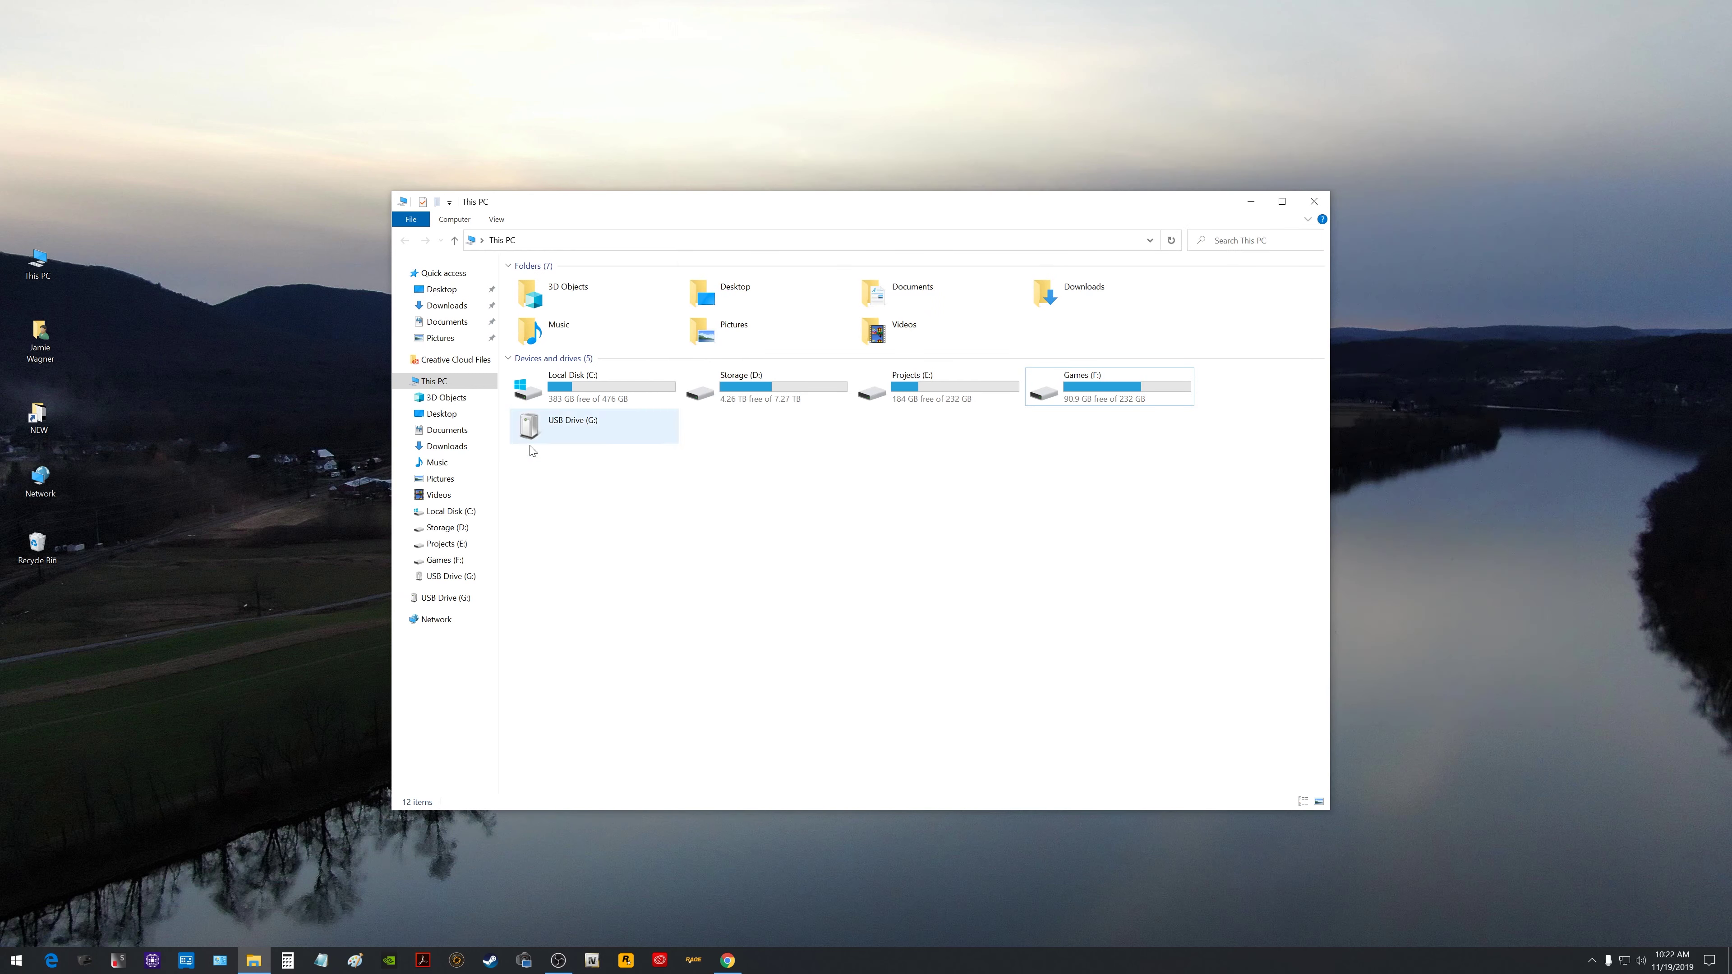
Try opening USB Drive (G:), then dismiss the resulting insert-disk prompt.
double_click(567, 424)
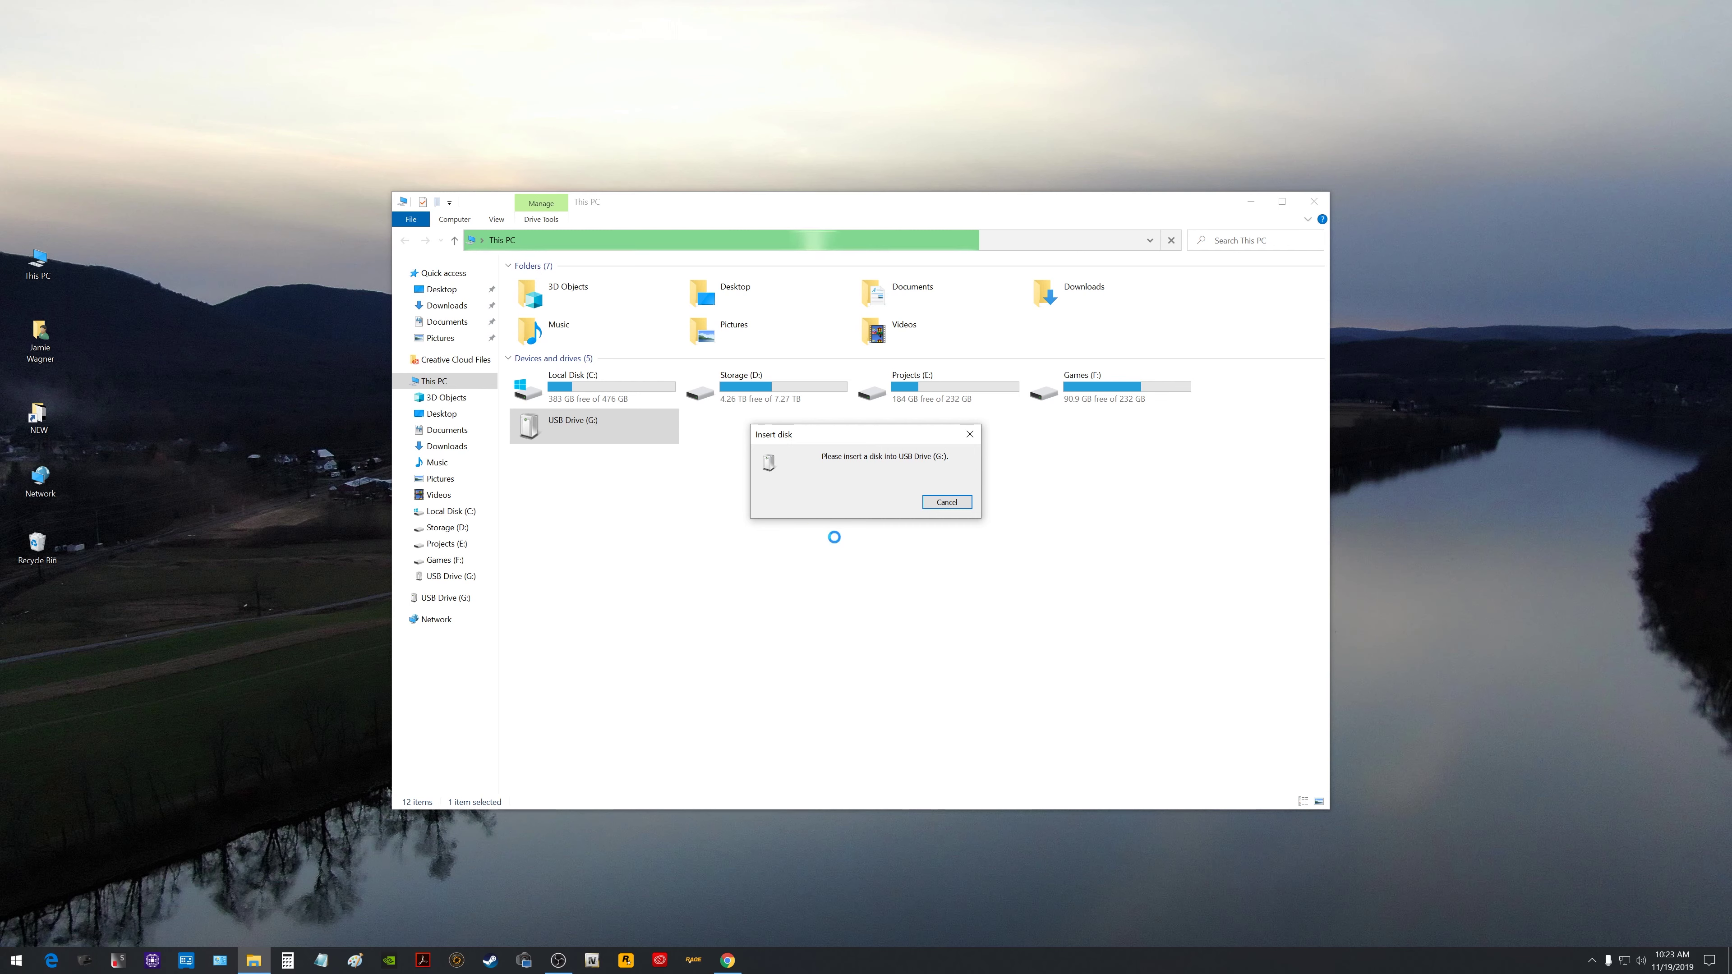
left_click(946, 502)
Attempt to format USB Drive (G:), confirm the erase warning, and acknowledge the failure message.
right_click(581, 426)
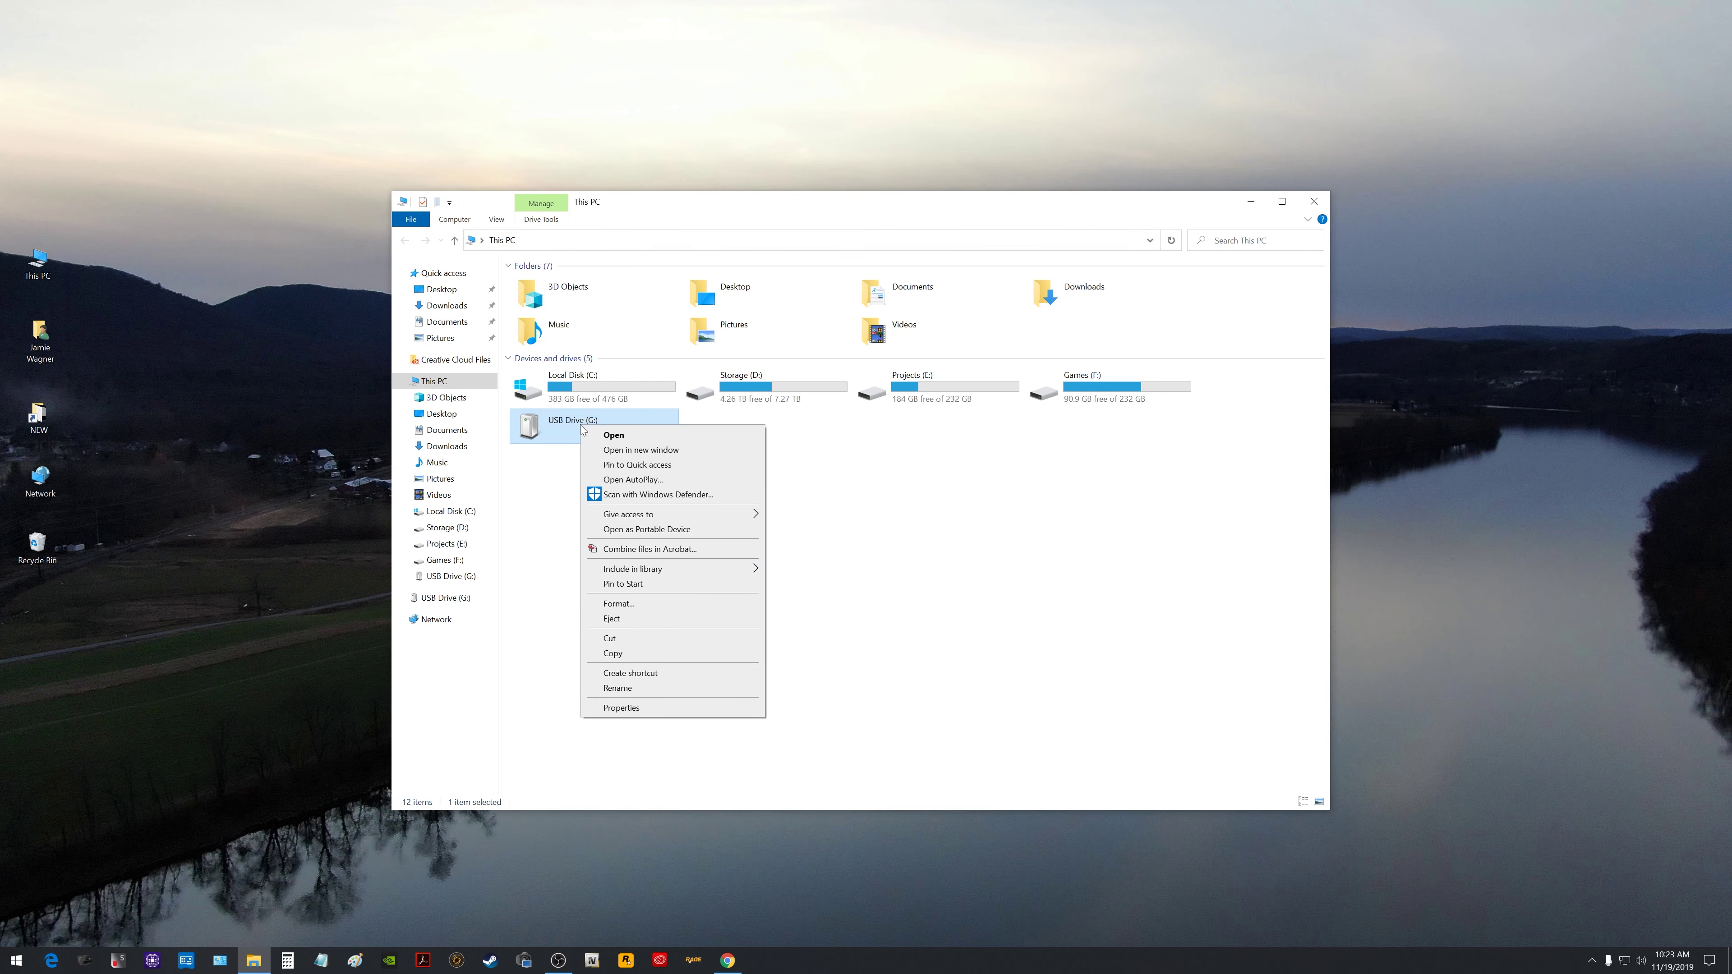
left_click(681, 604)
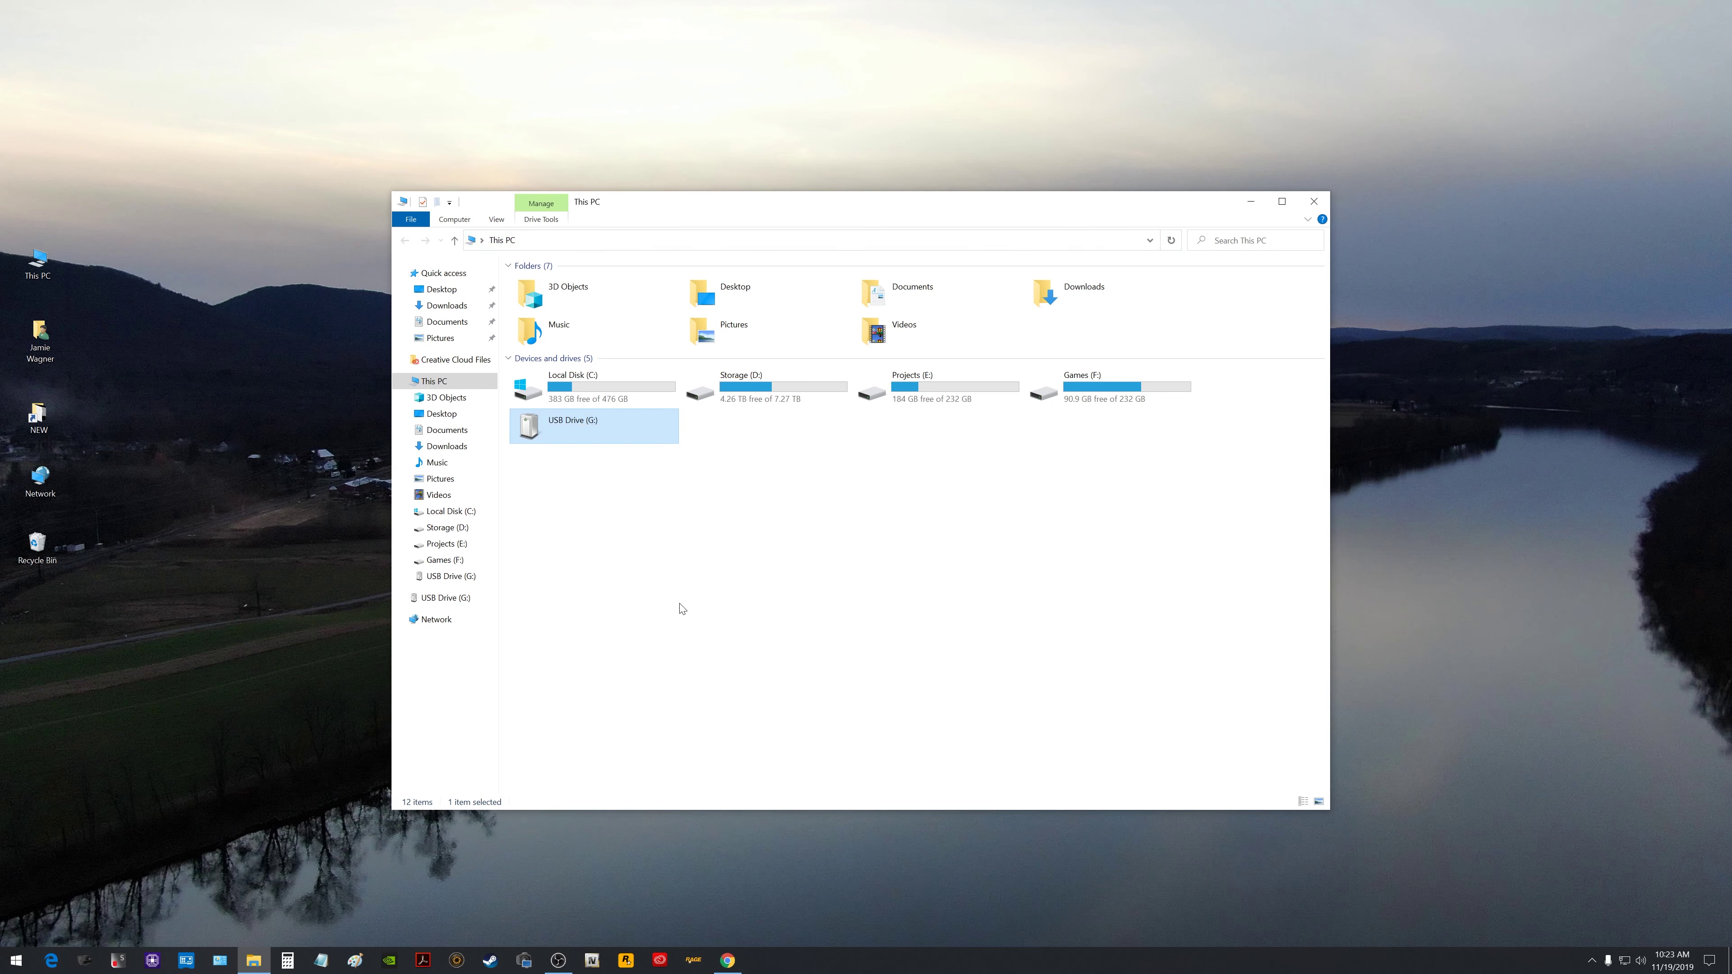
left_click_drag(576, 341, 853, 421)
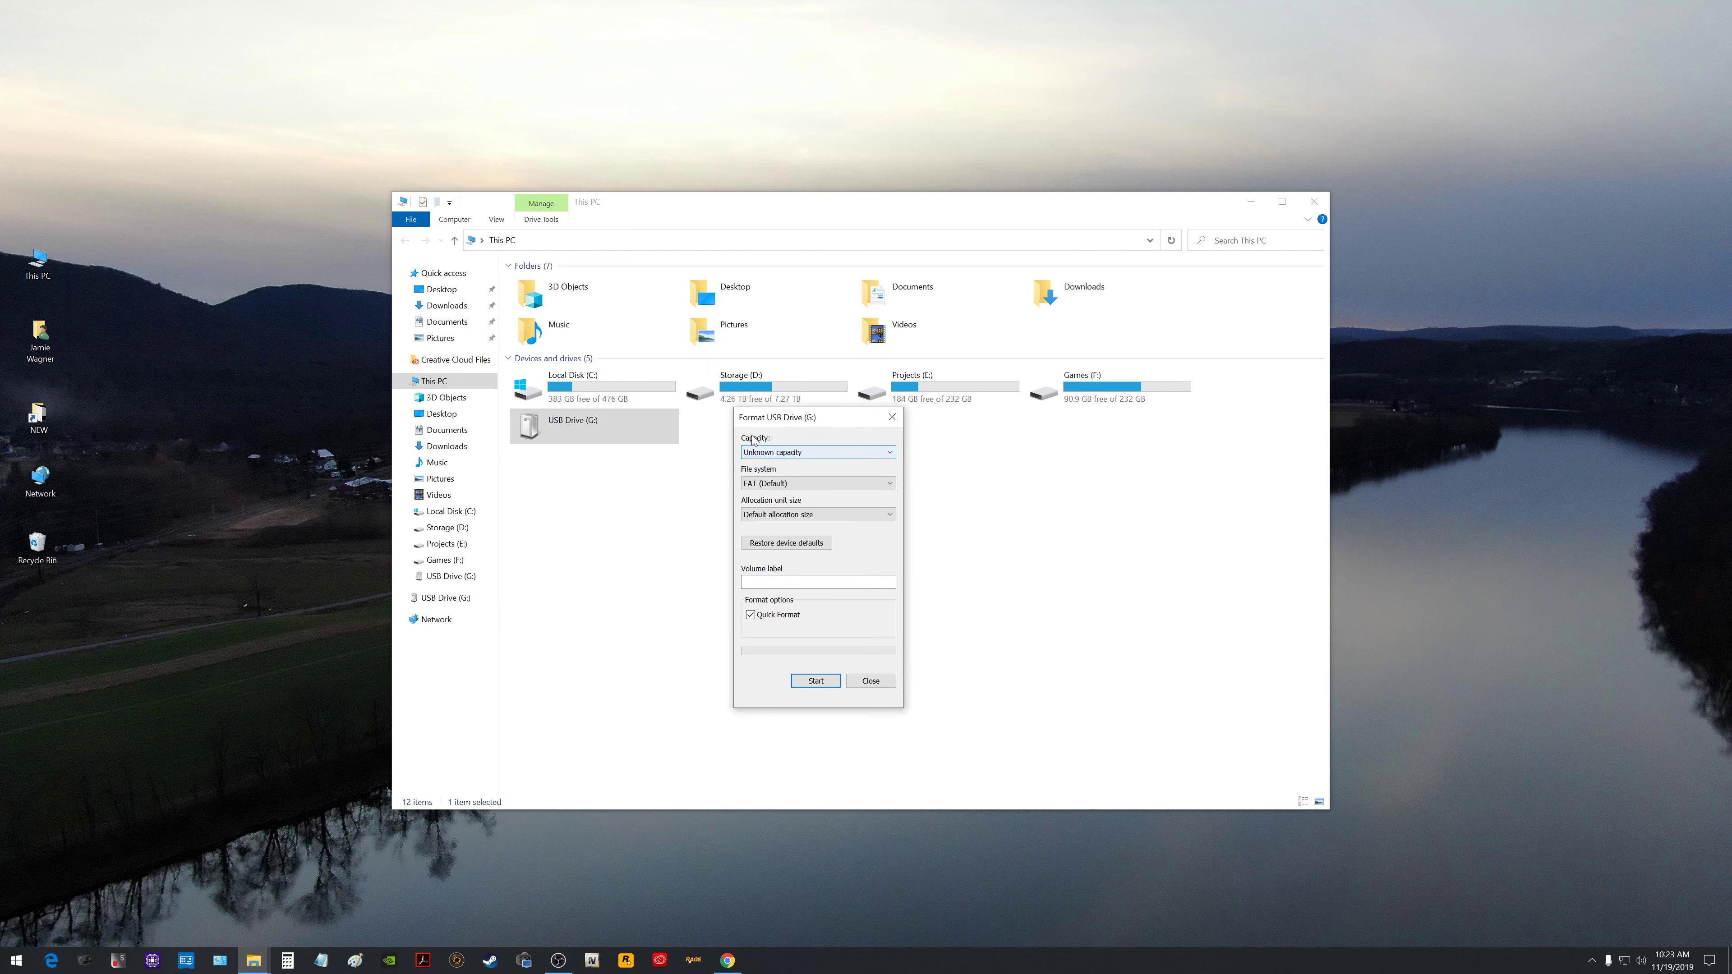
left_click(758, 450)
left_click(801, 456)
left_click(822, 681)
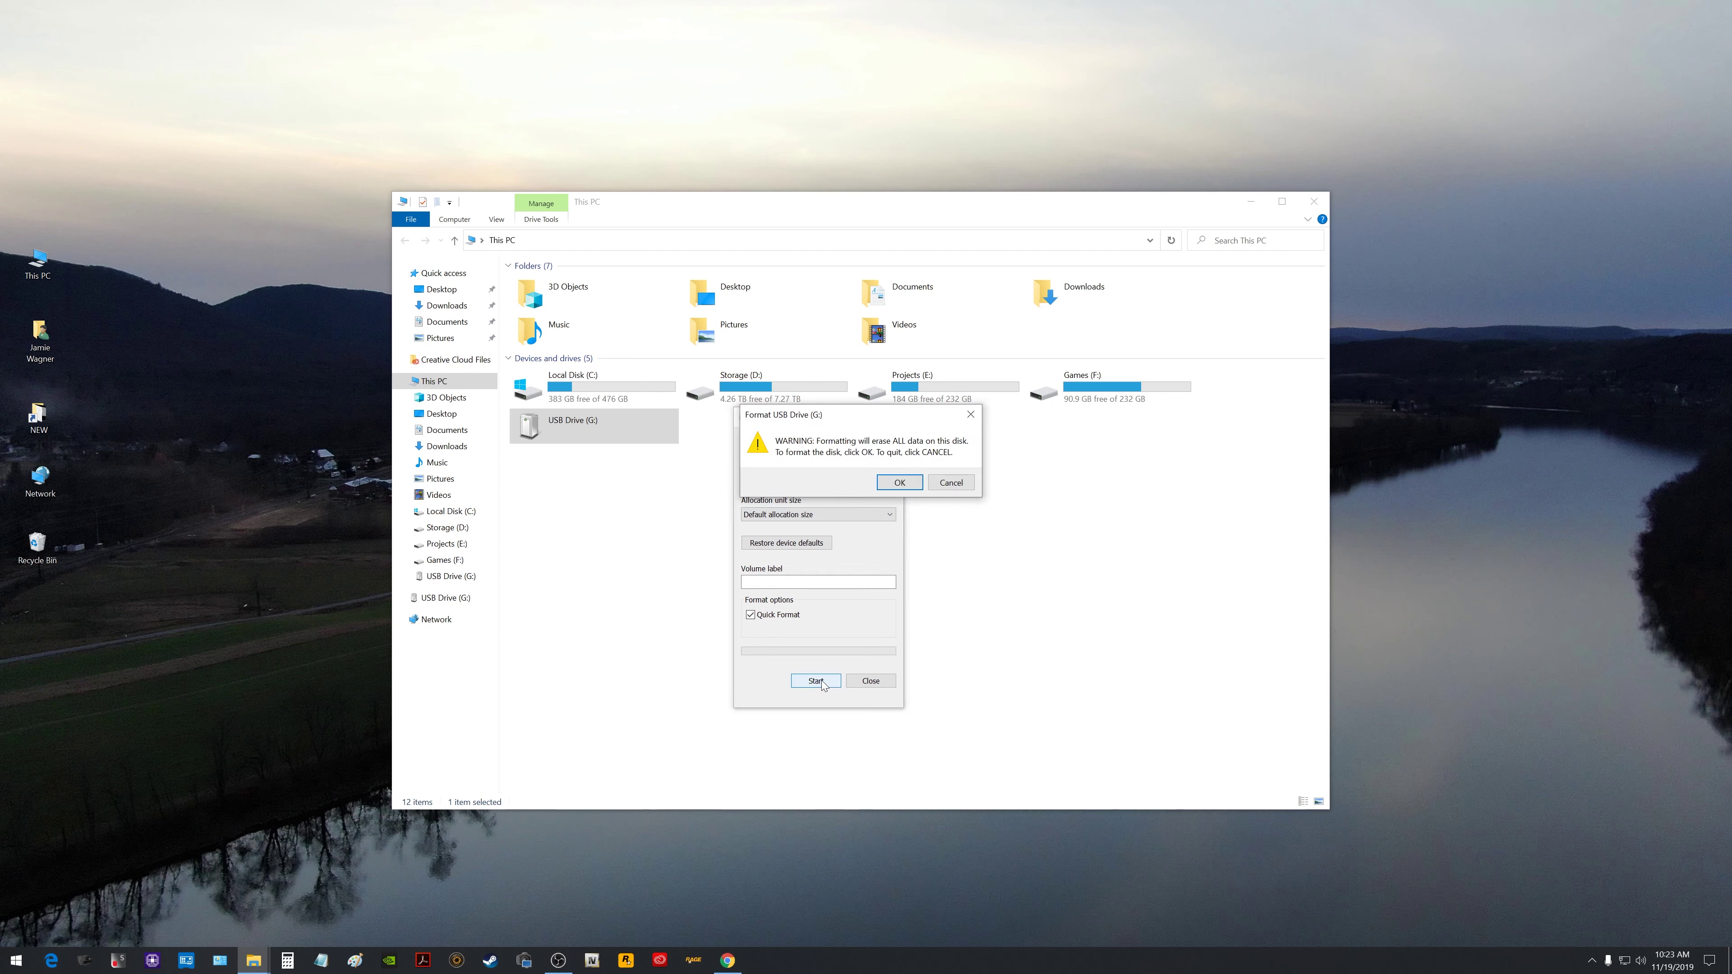
left_click(891, 483)
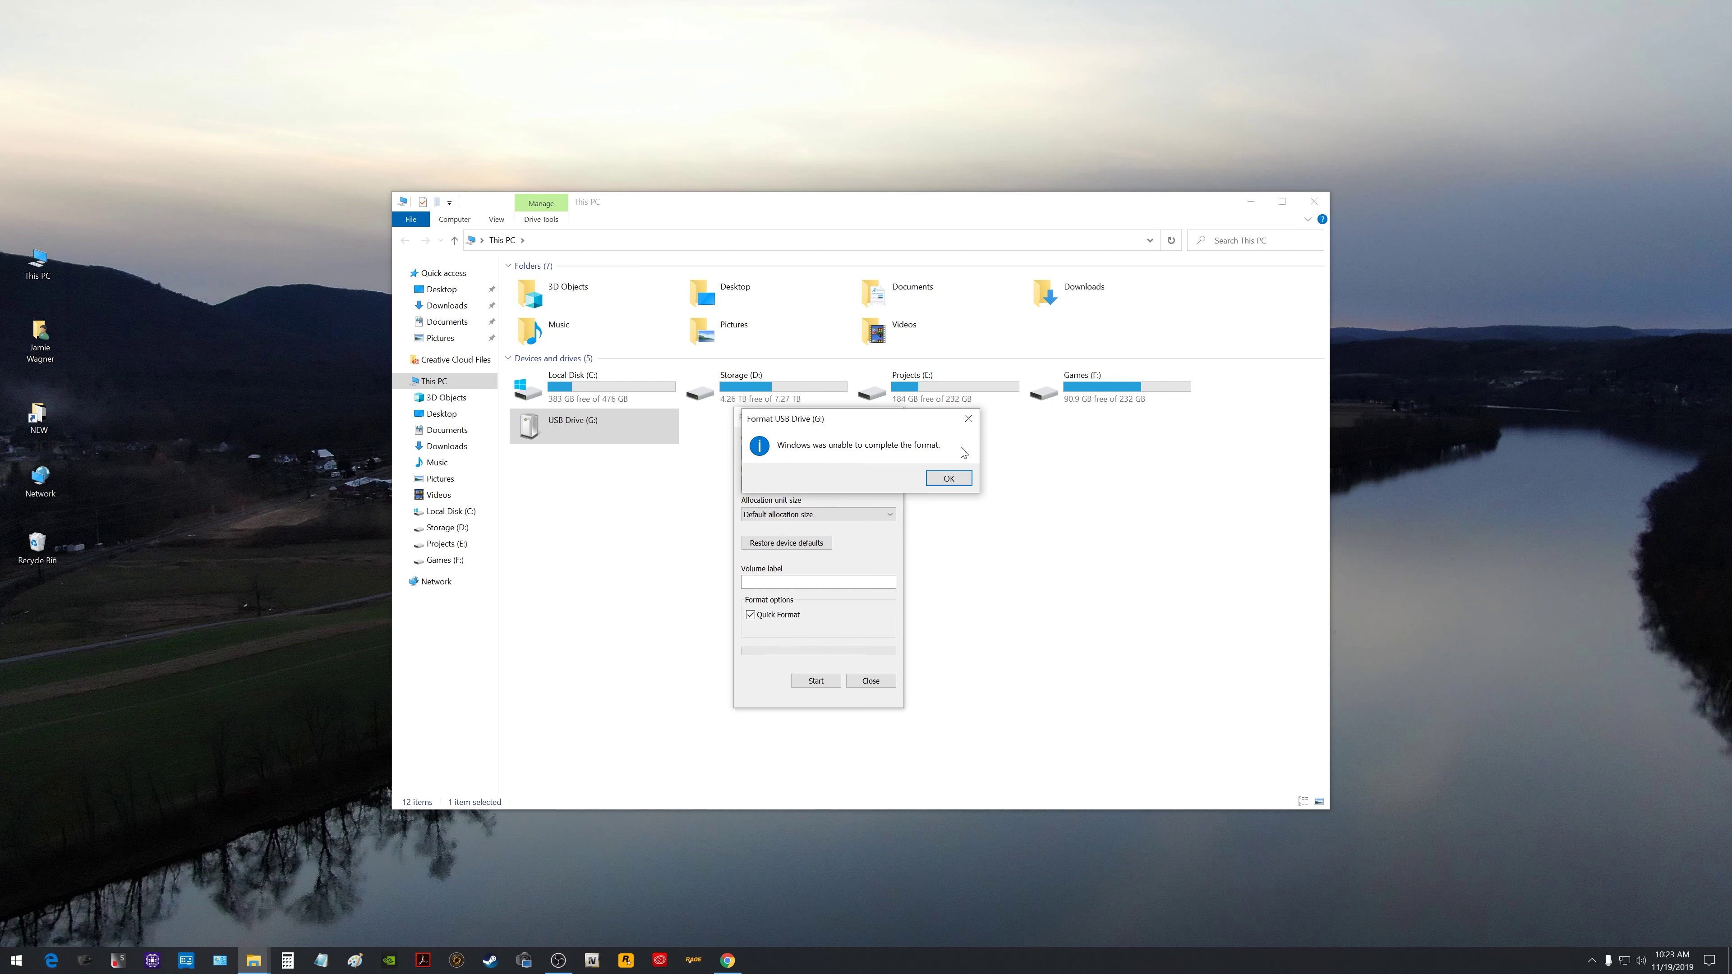
left_click(949, 479)
left_click(893, 418)
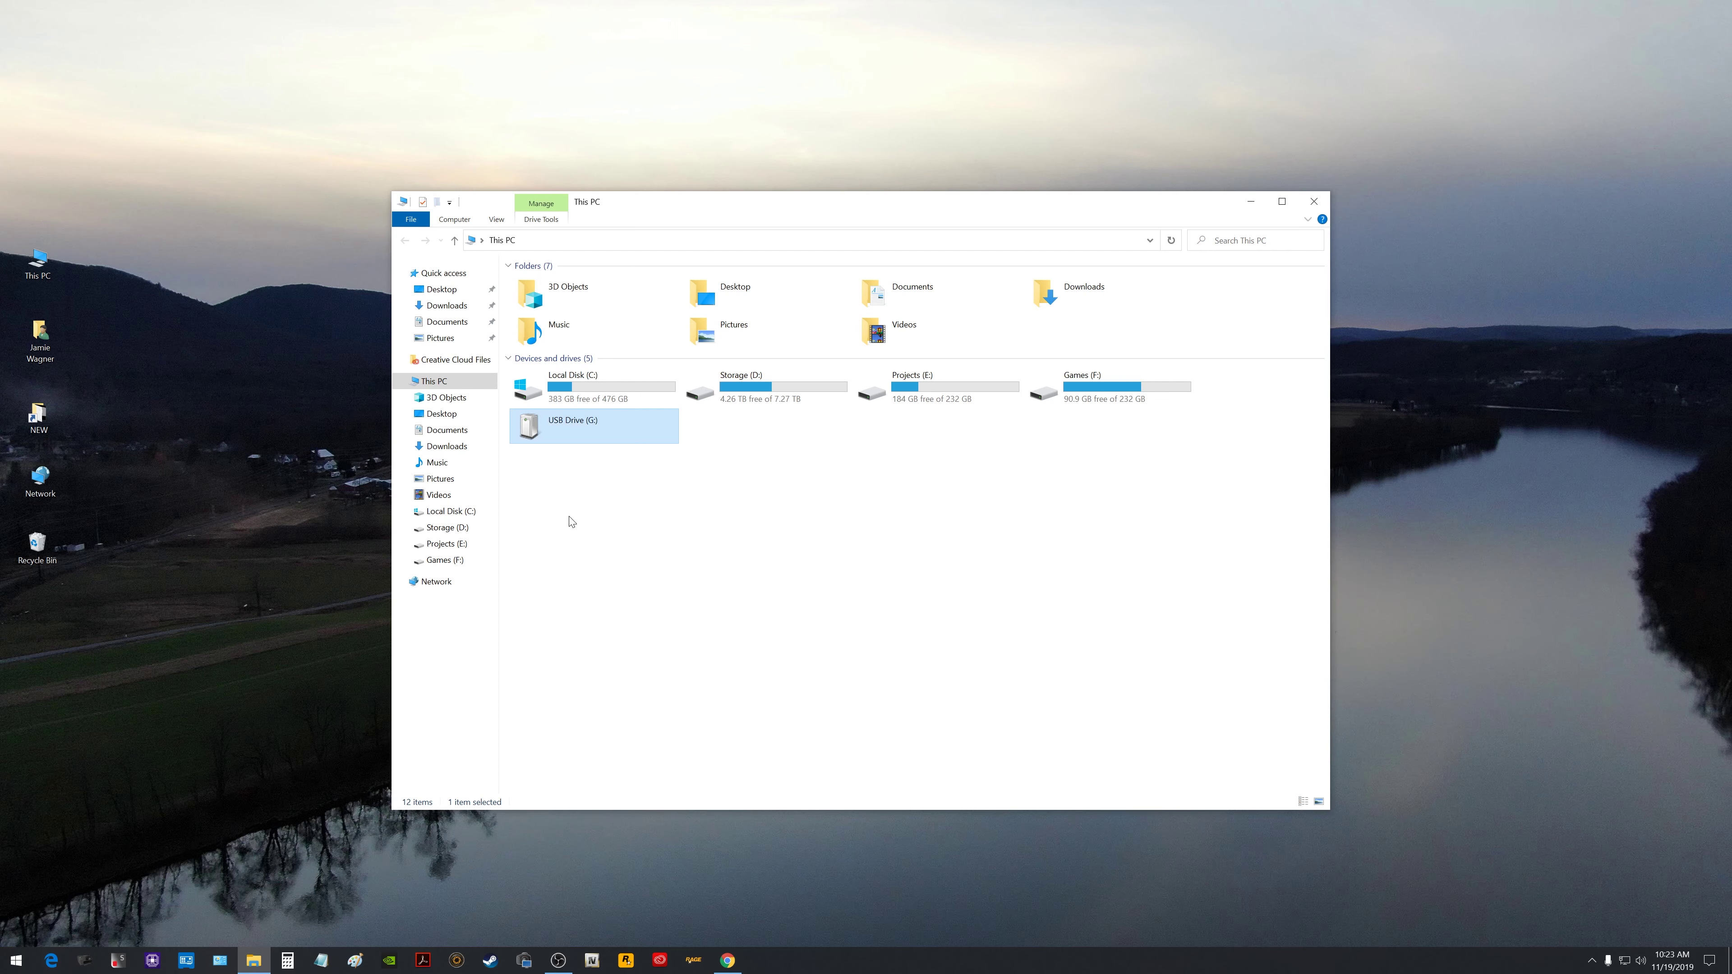
Open Computer Management through the This PC icon's Manage option and centre it.
right_click(38, 265)
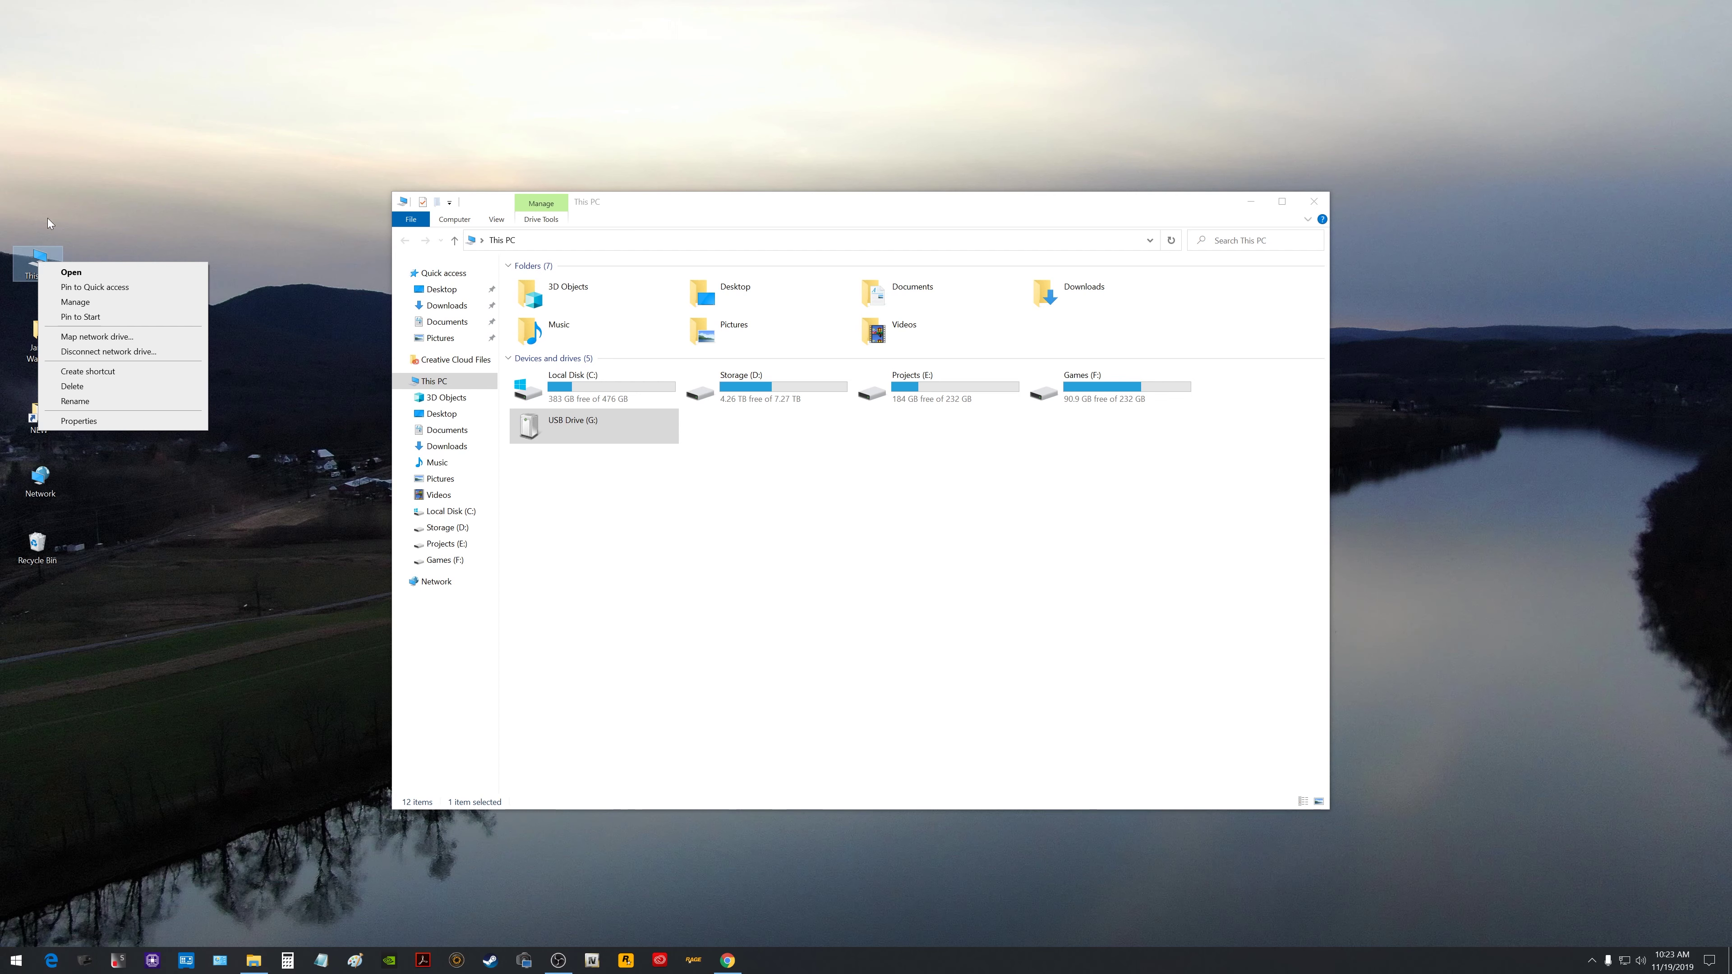
left_click(75, 302)
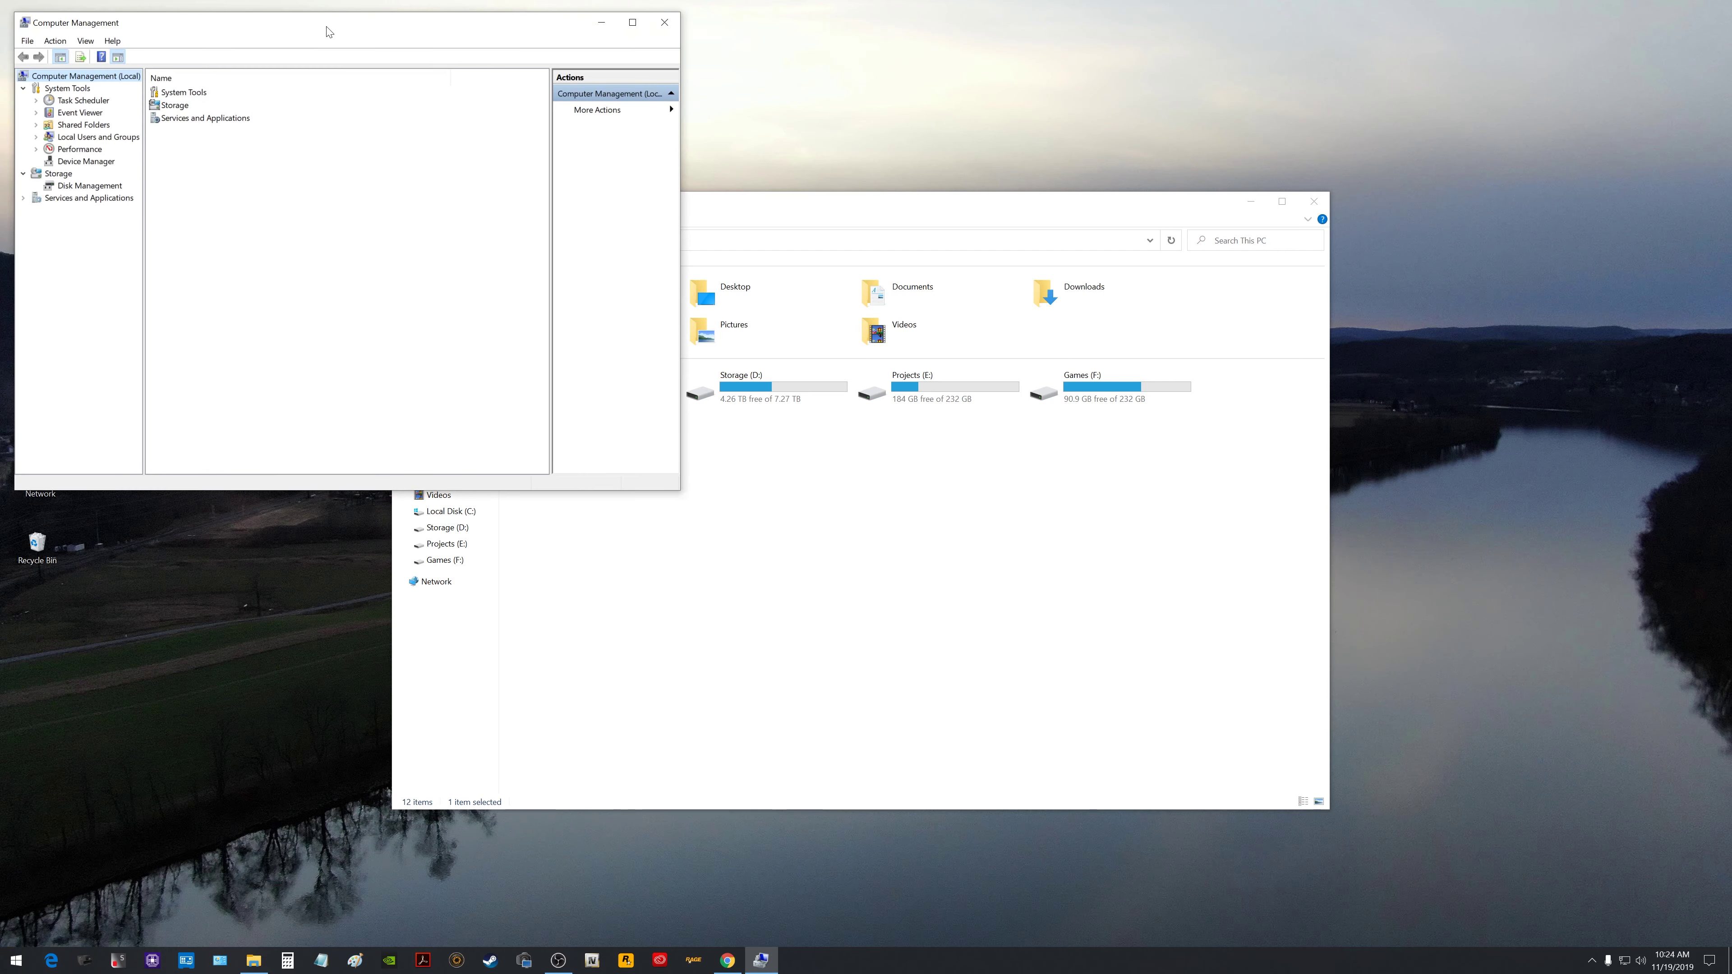
left_click_drag(244, 32, 710, 326)
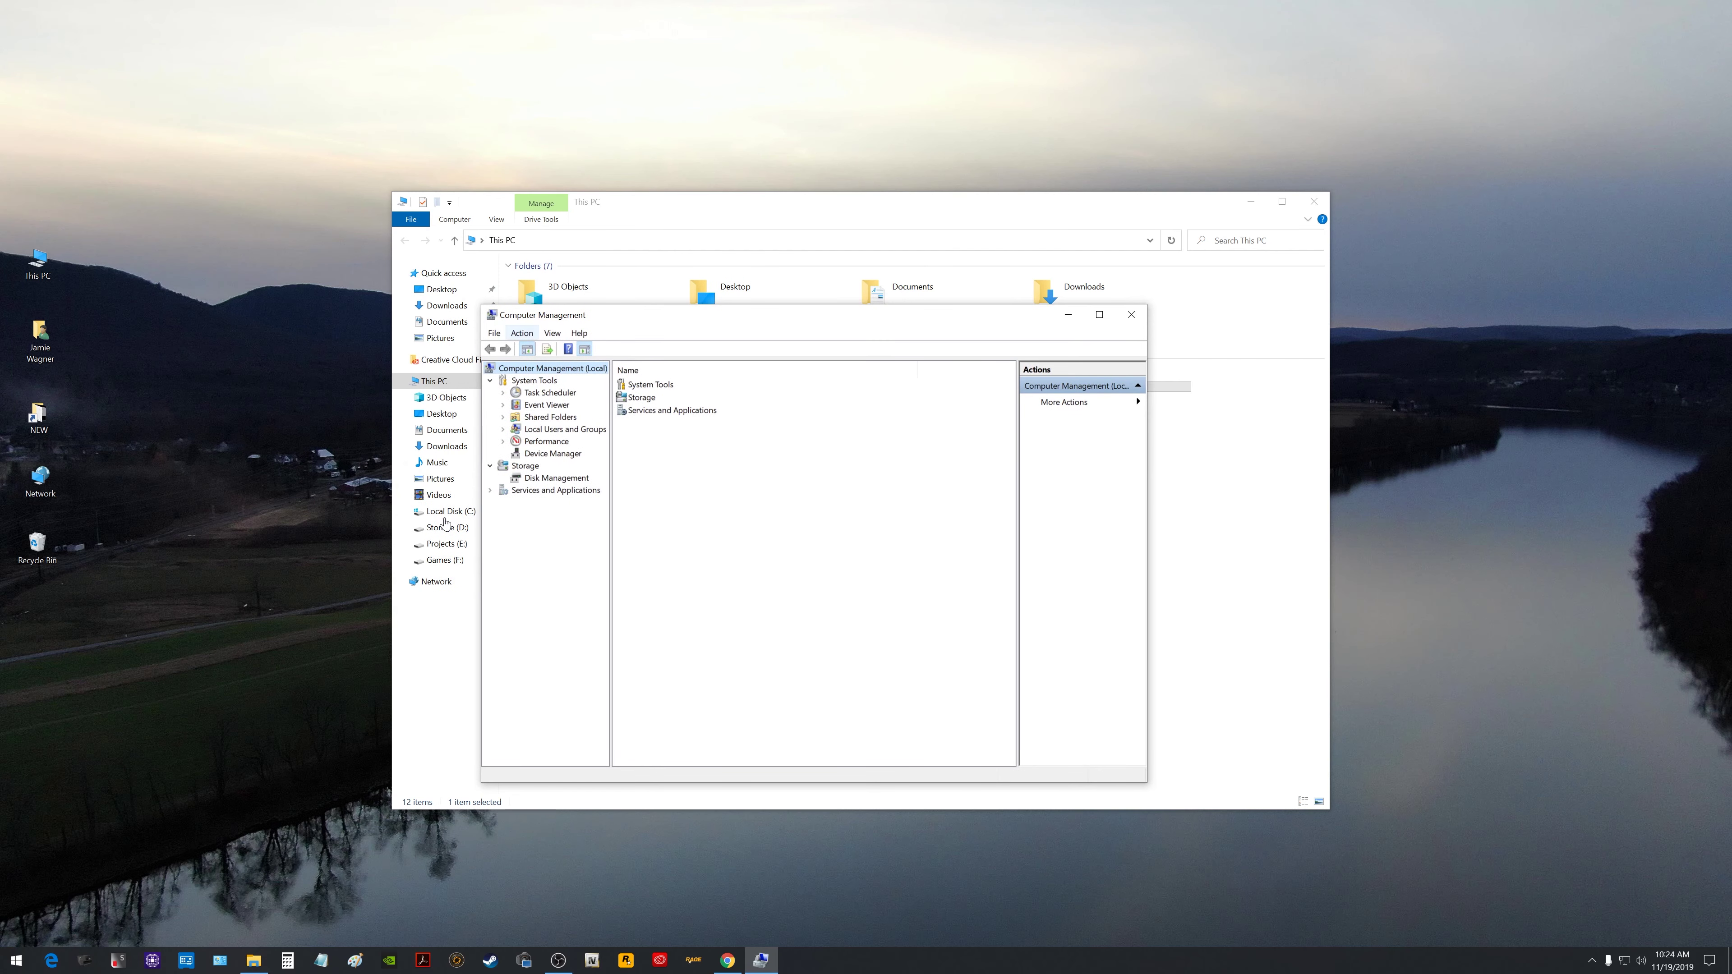
Launch Computer Management by searching 'computer' and position it over File Explorer.
right_click(16, 959)
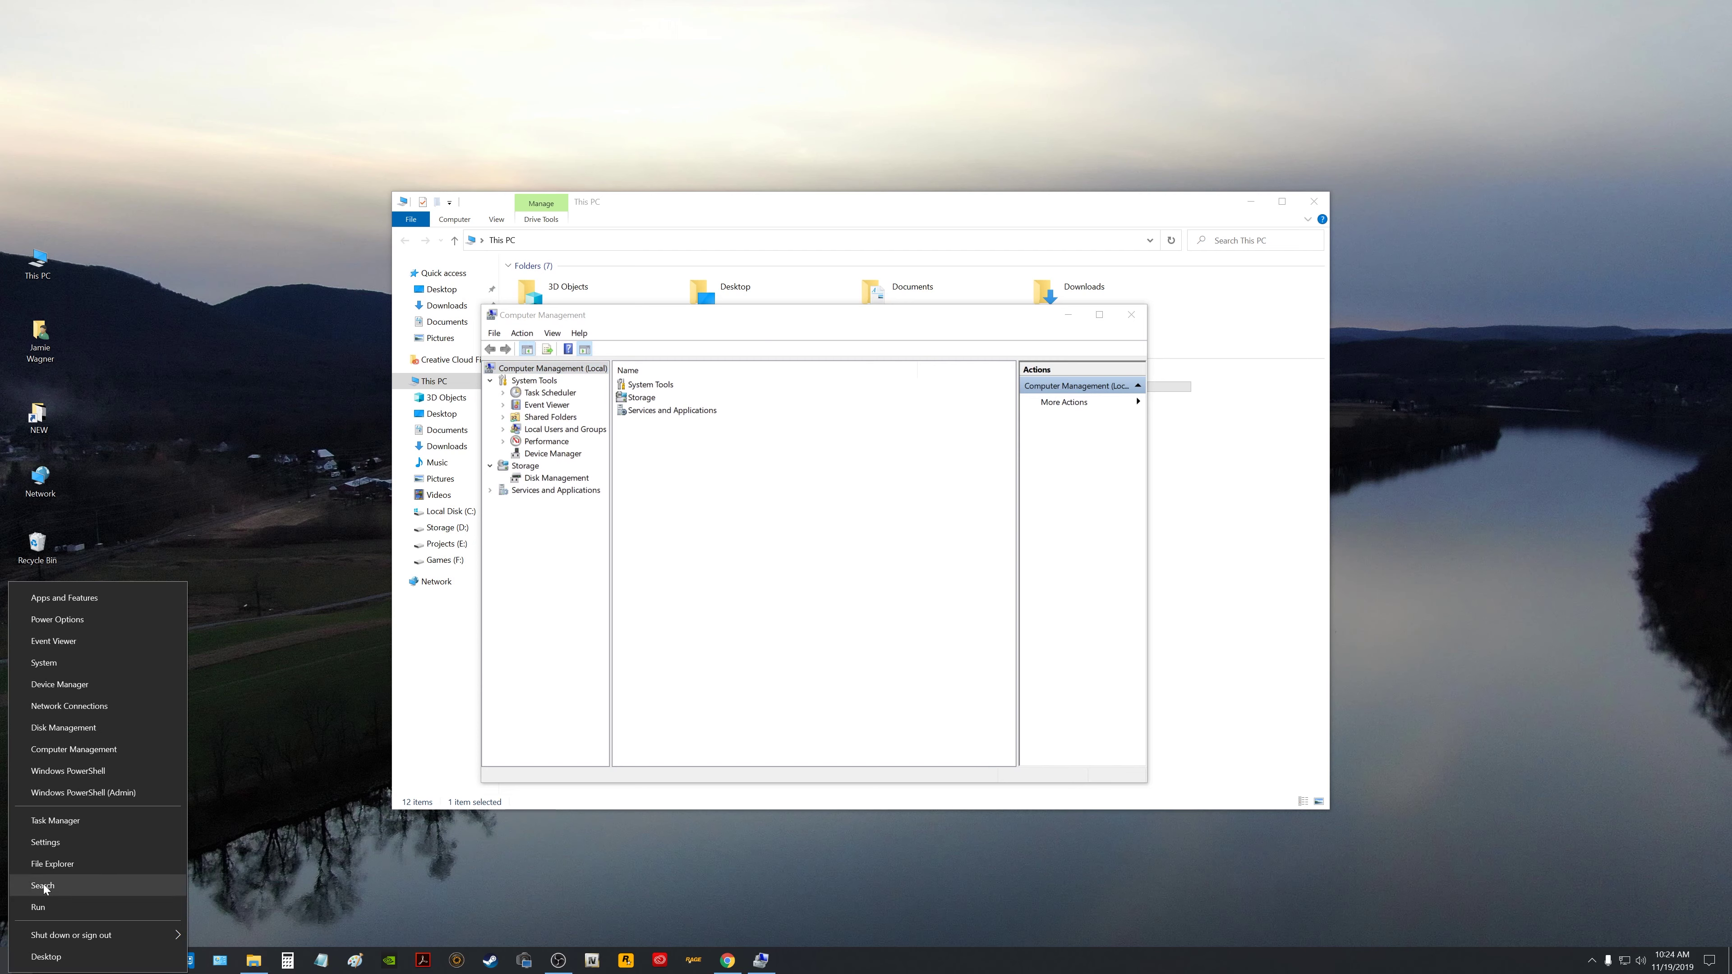
left_click(53, 889)
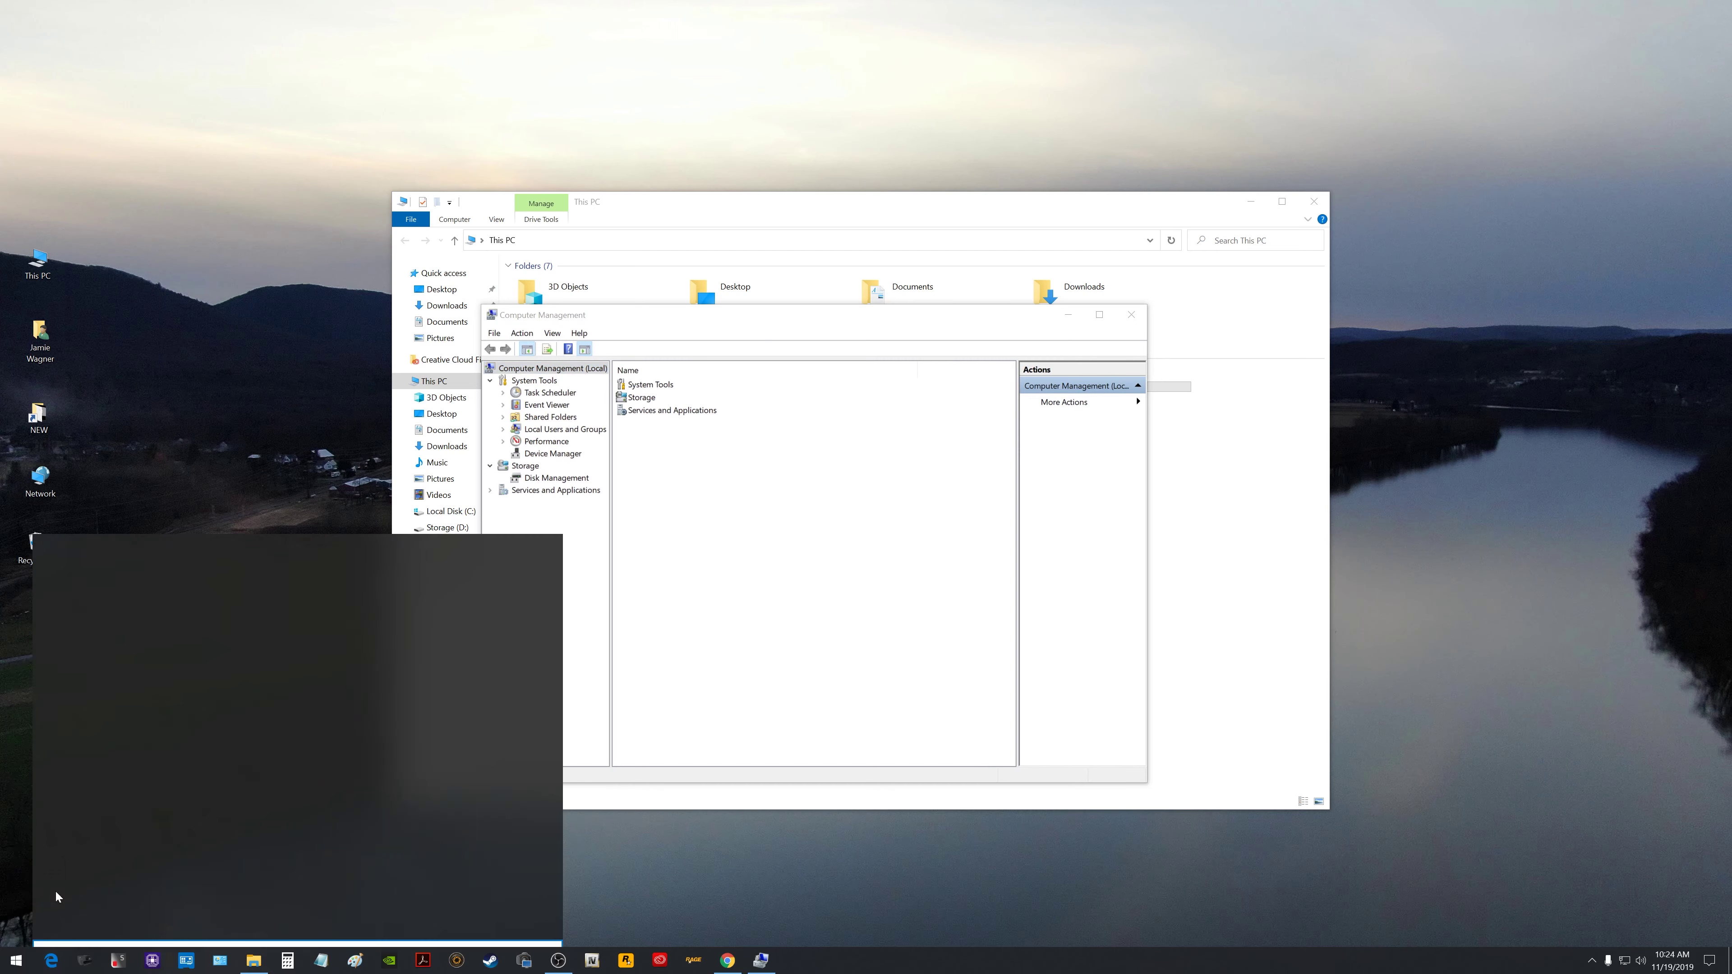
type("computer")
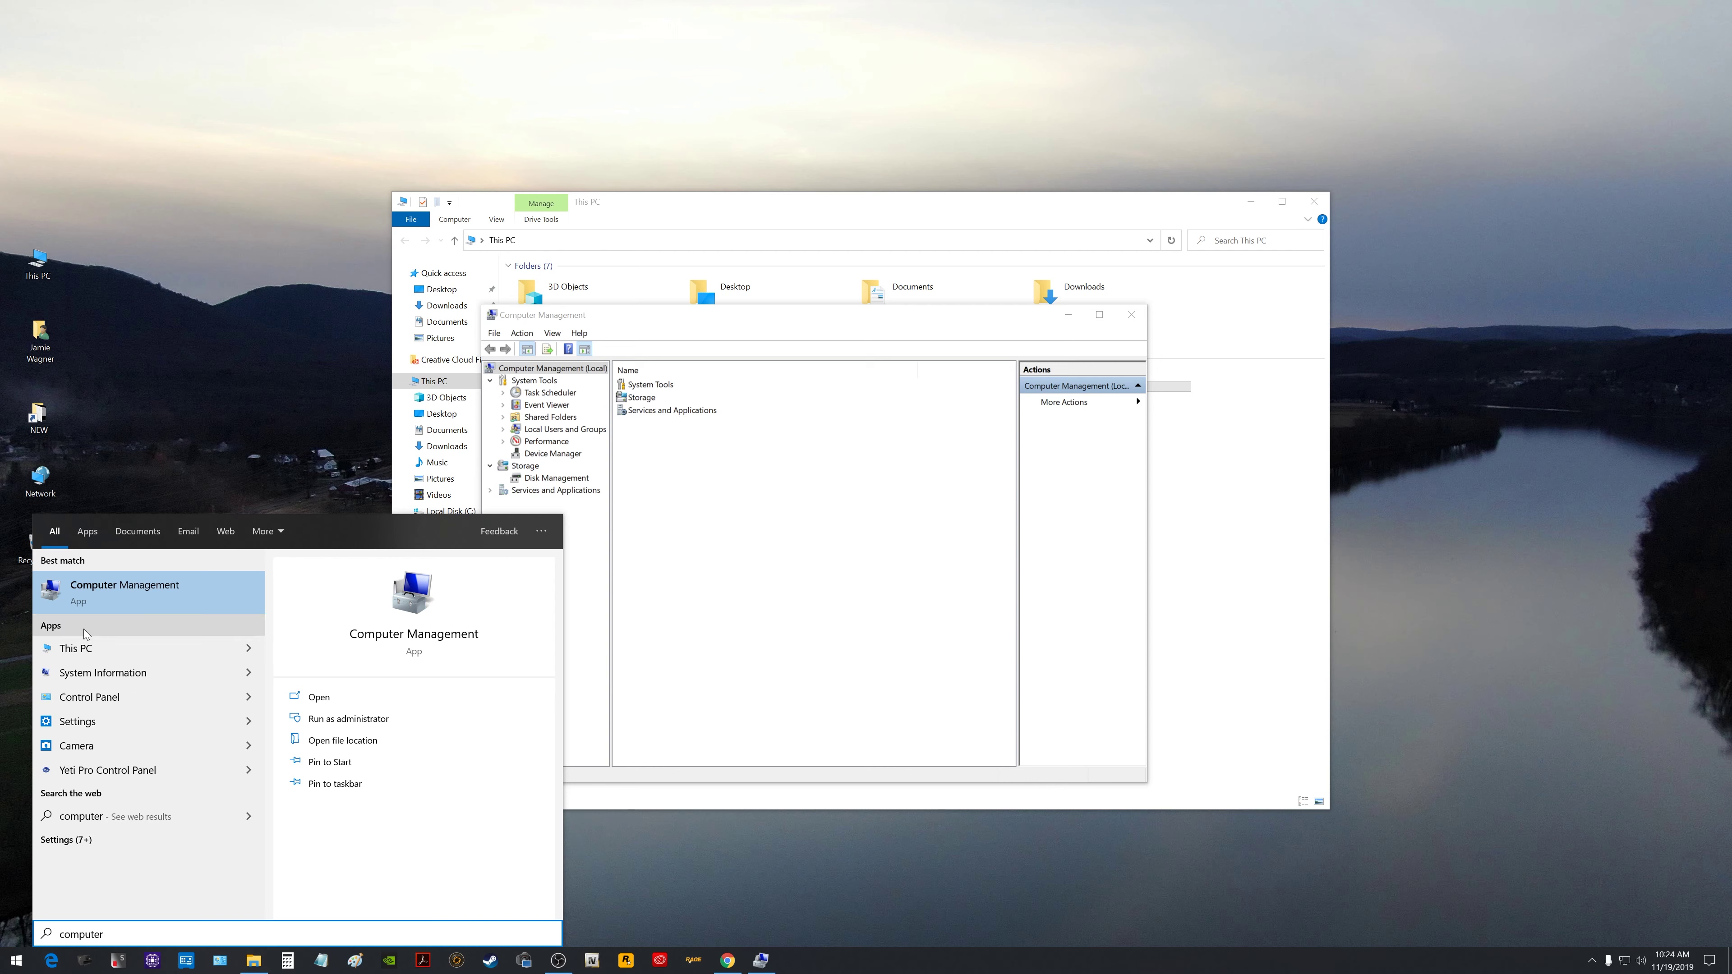
left_click(148, 590)
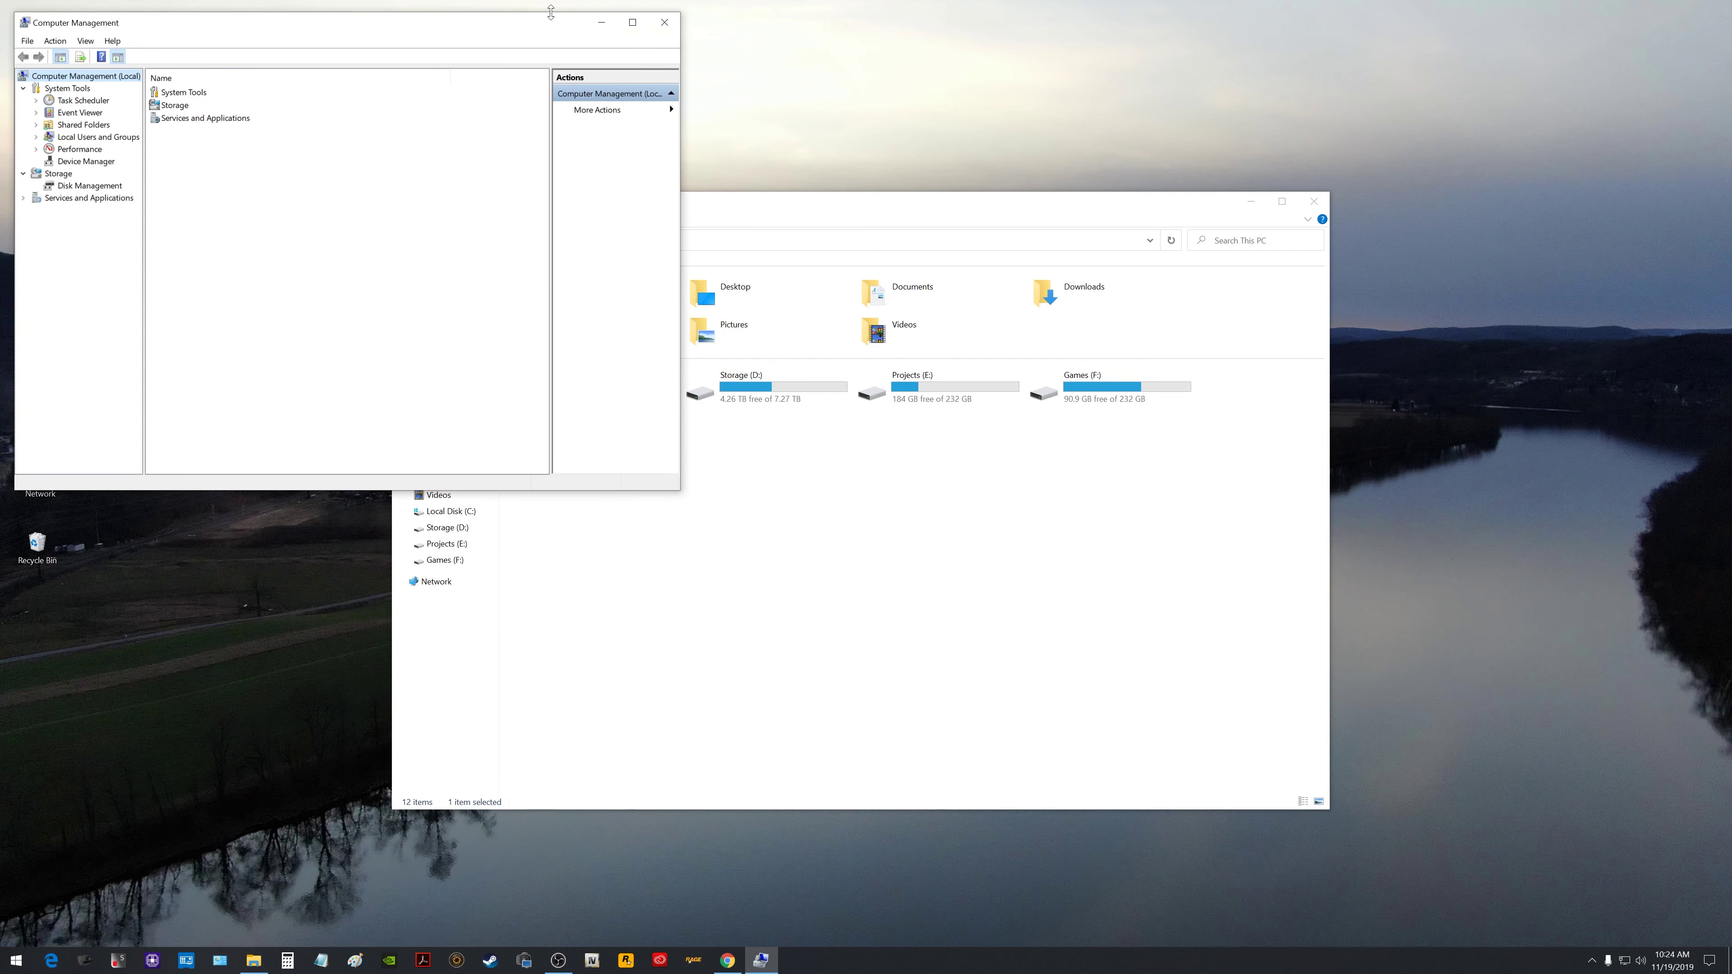
left_click_drag(547, 24, 1200, 221)
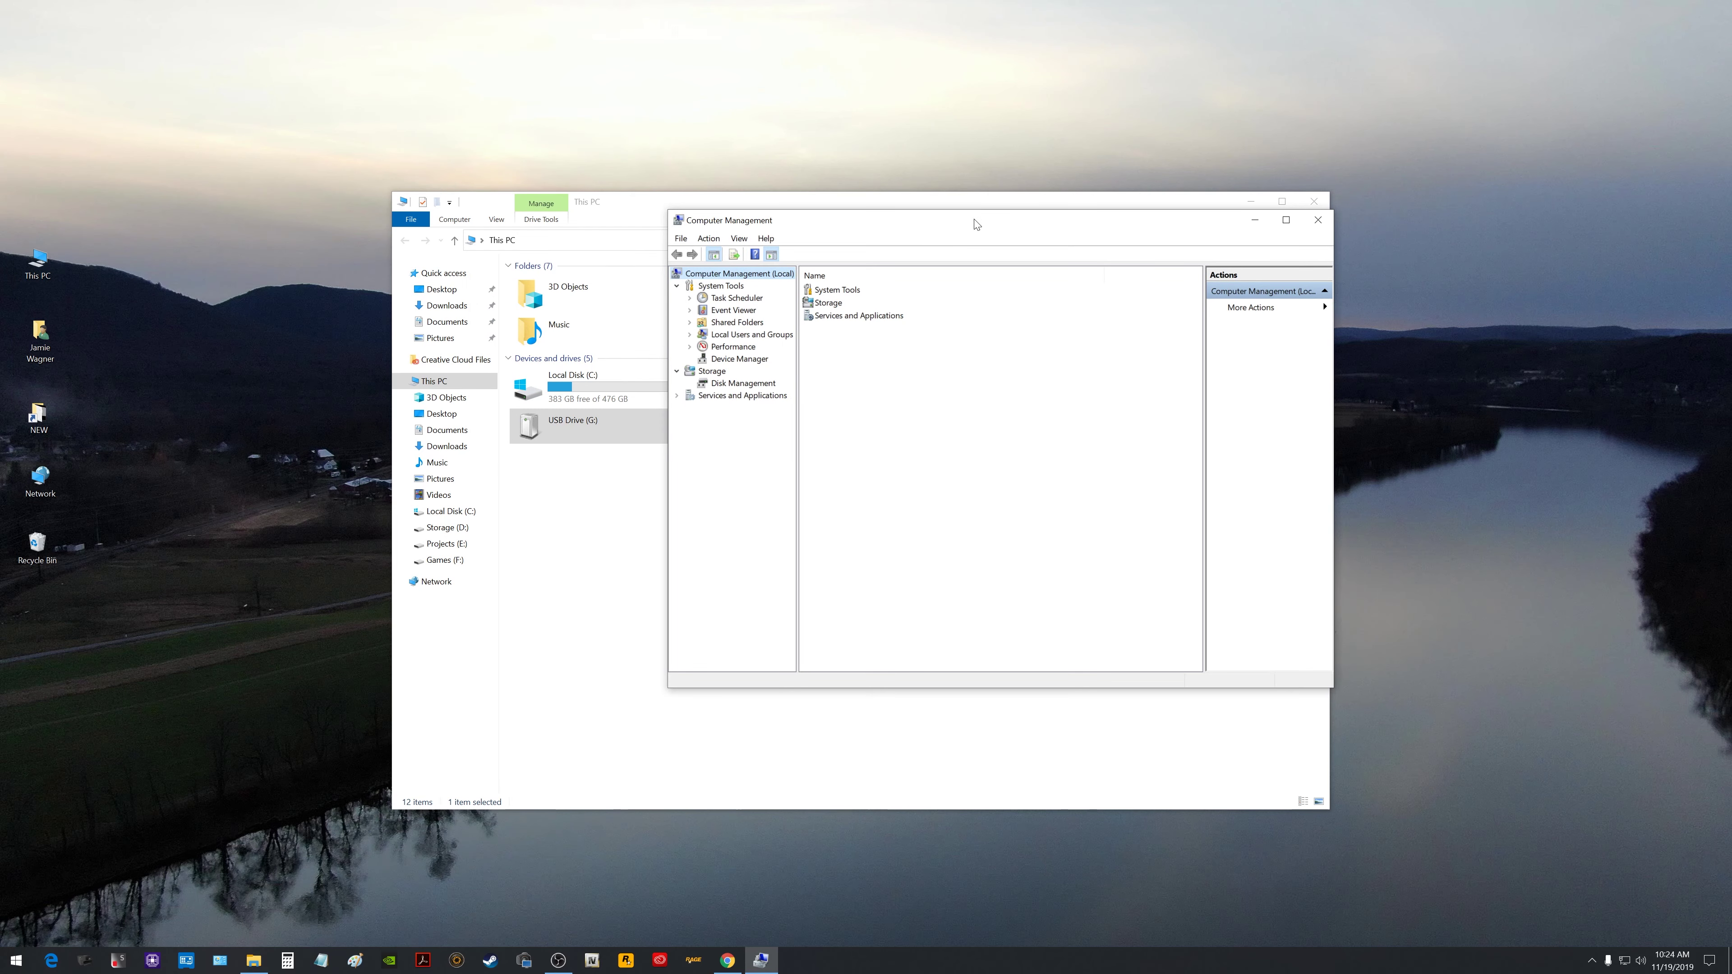
Enlarge Computer Management and show Disk Management to locate Disk 4's unallocated space.
left_click_drag(976, 225, 1034, 177)
left_click_drag(1391, 641, 1560, 735)
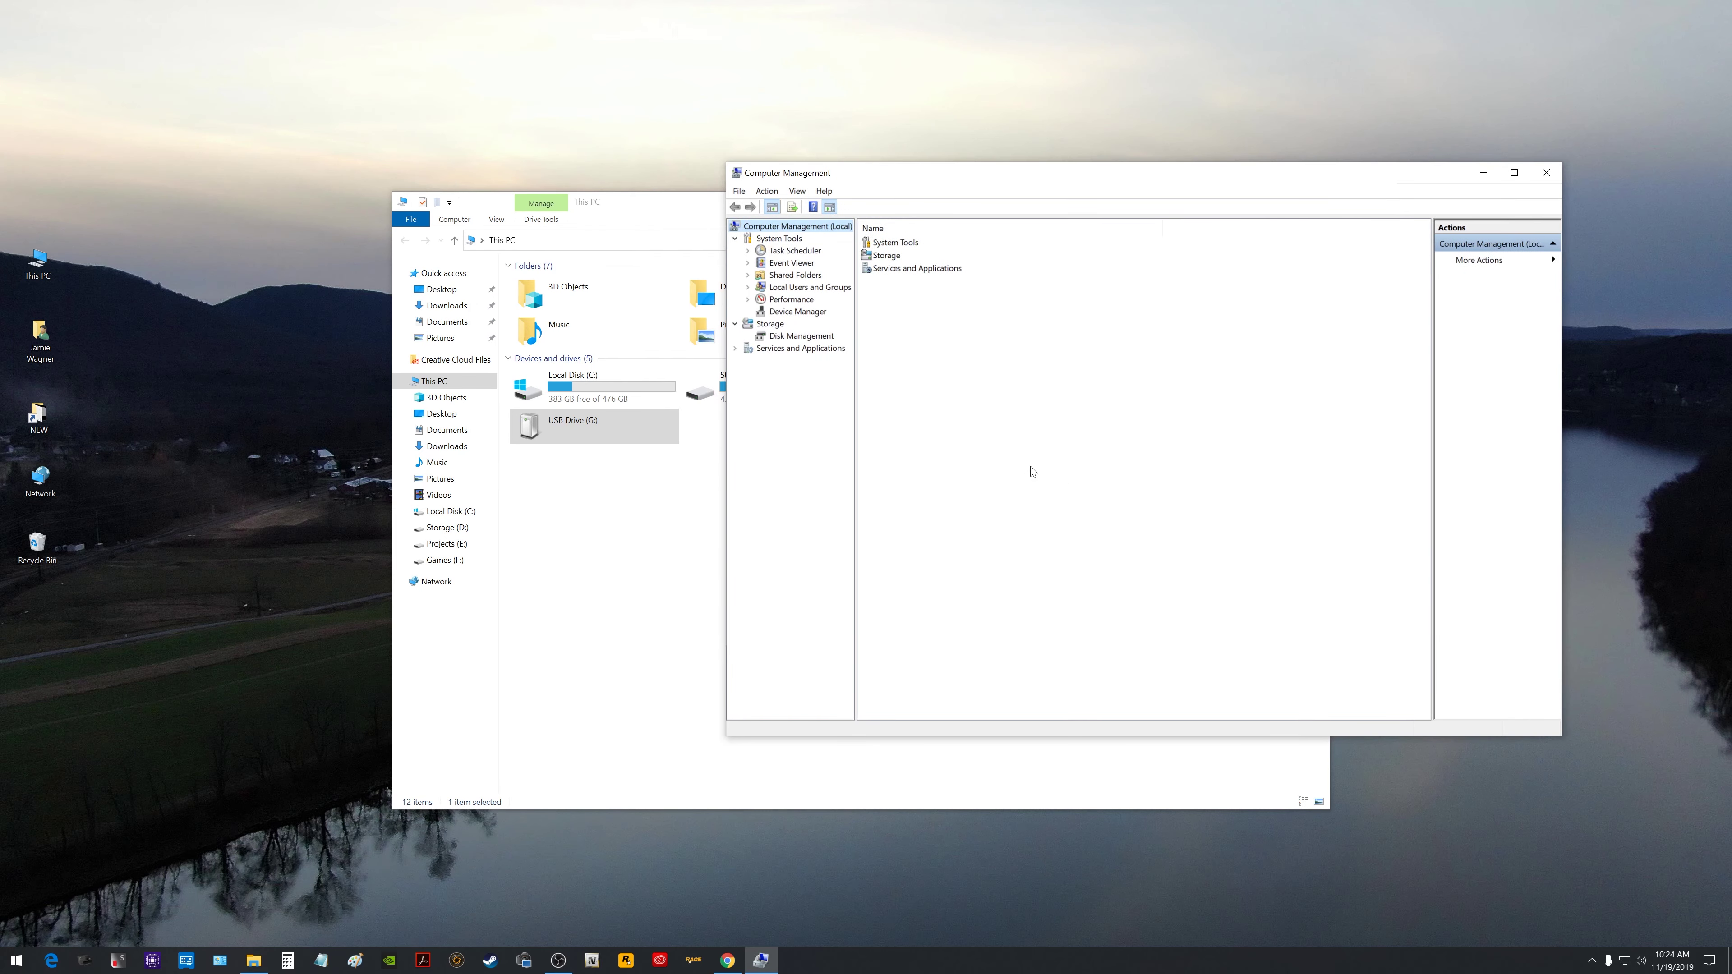
left_click(801, 336)
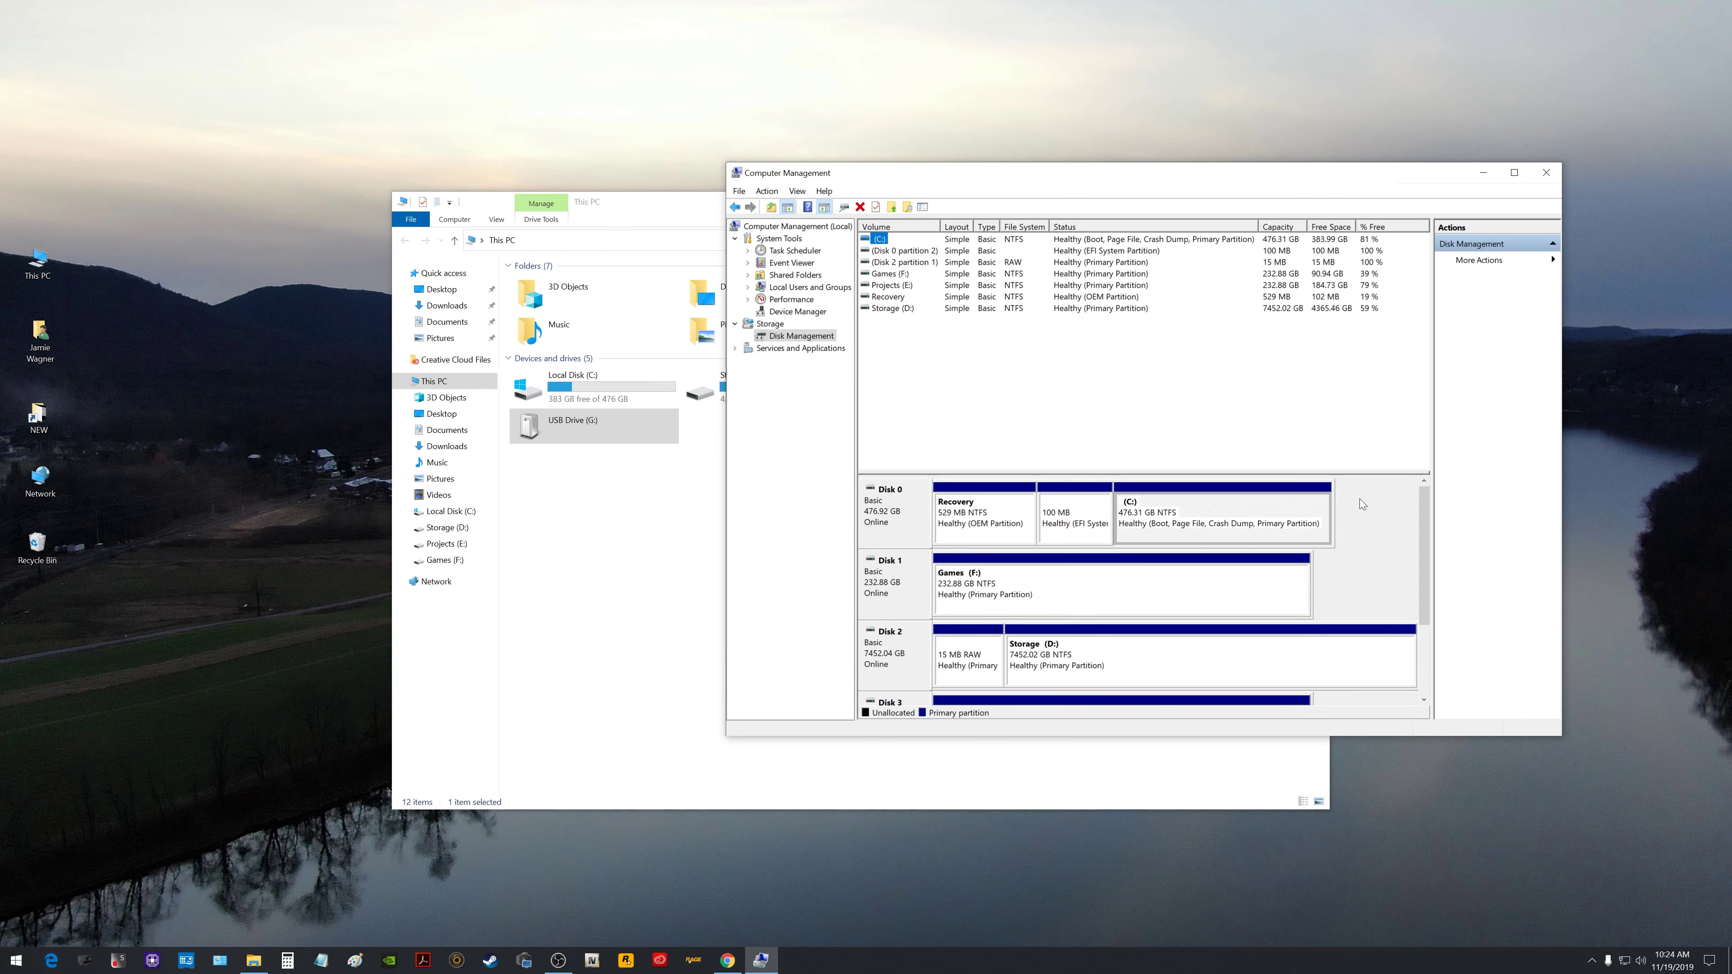
mouse_move(1424, 521)
left_mouse_down()
mouse_move(1433, 578)
mouse_move(1433, 519)
left_mouse_up()
left_click_drag(1424, 554, 1425, 626)
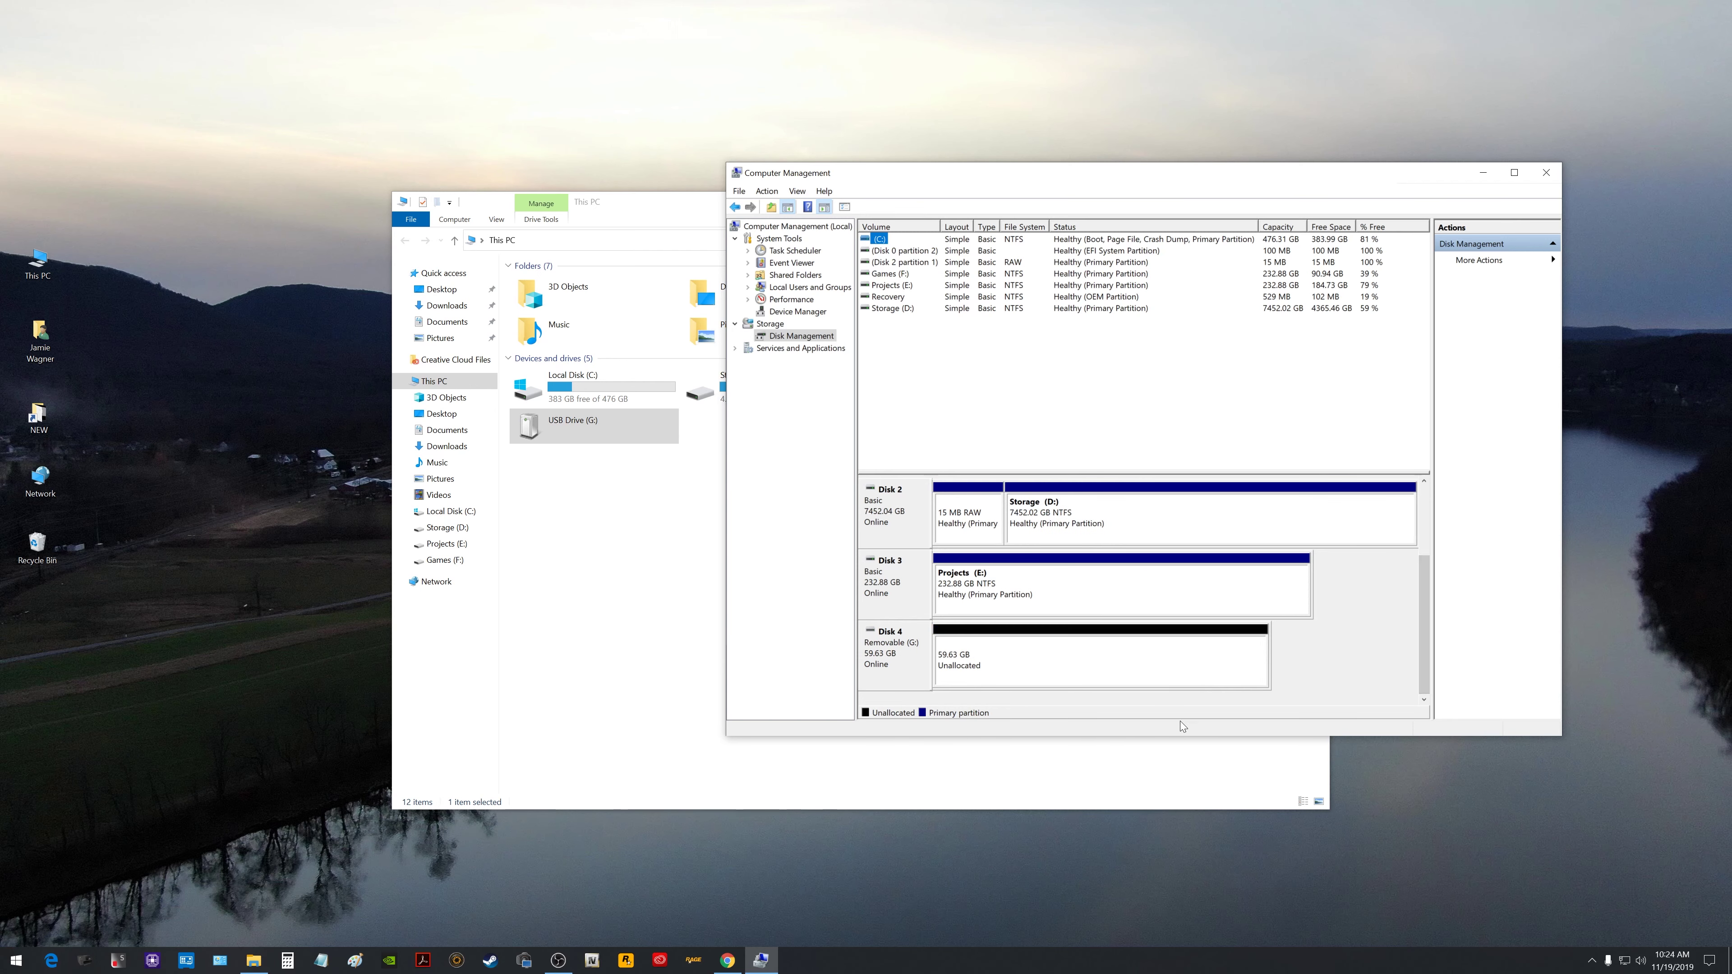
left_click(1058, 665)
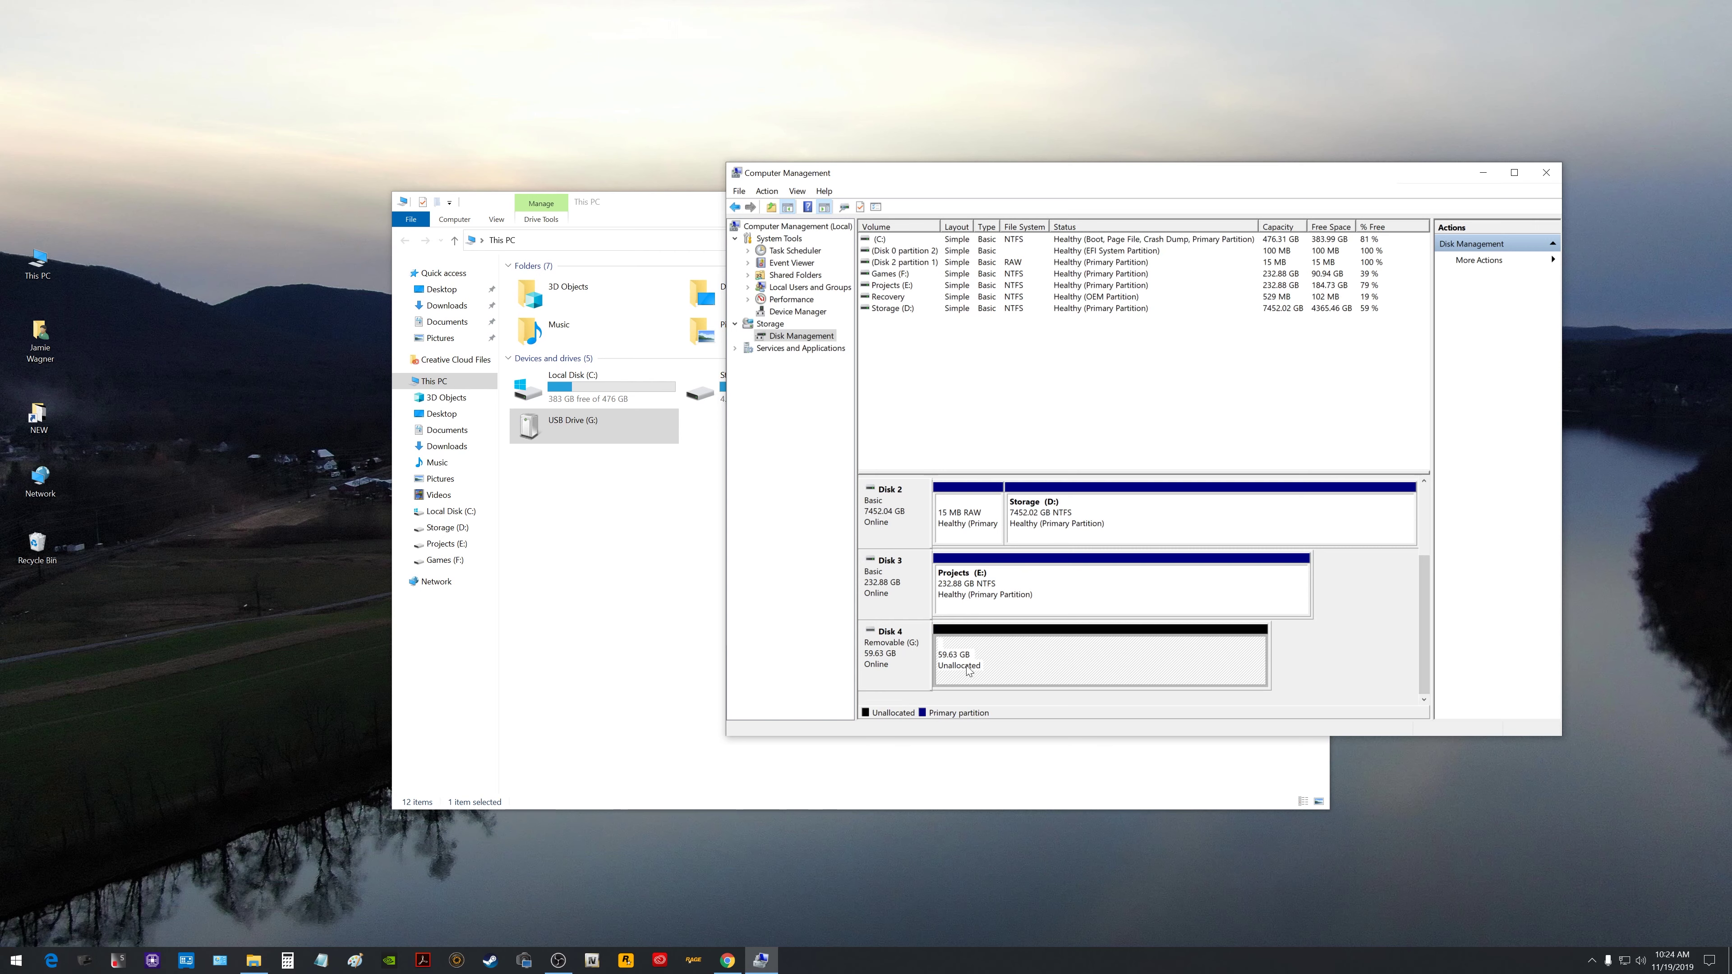
left_click(897, 651)
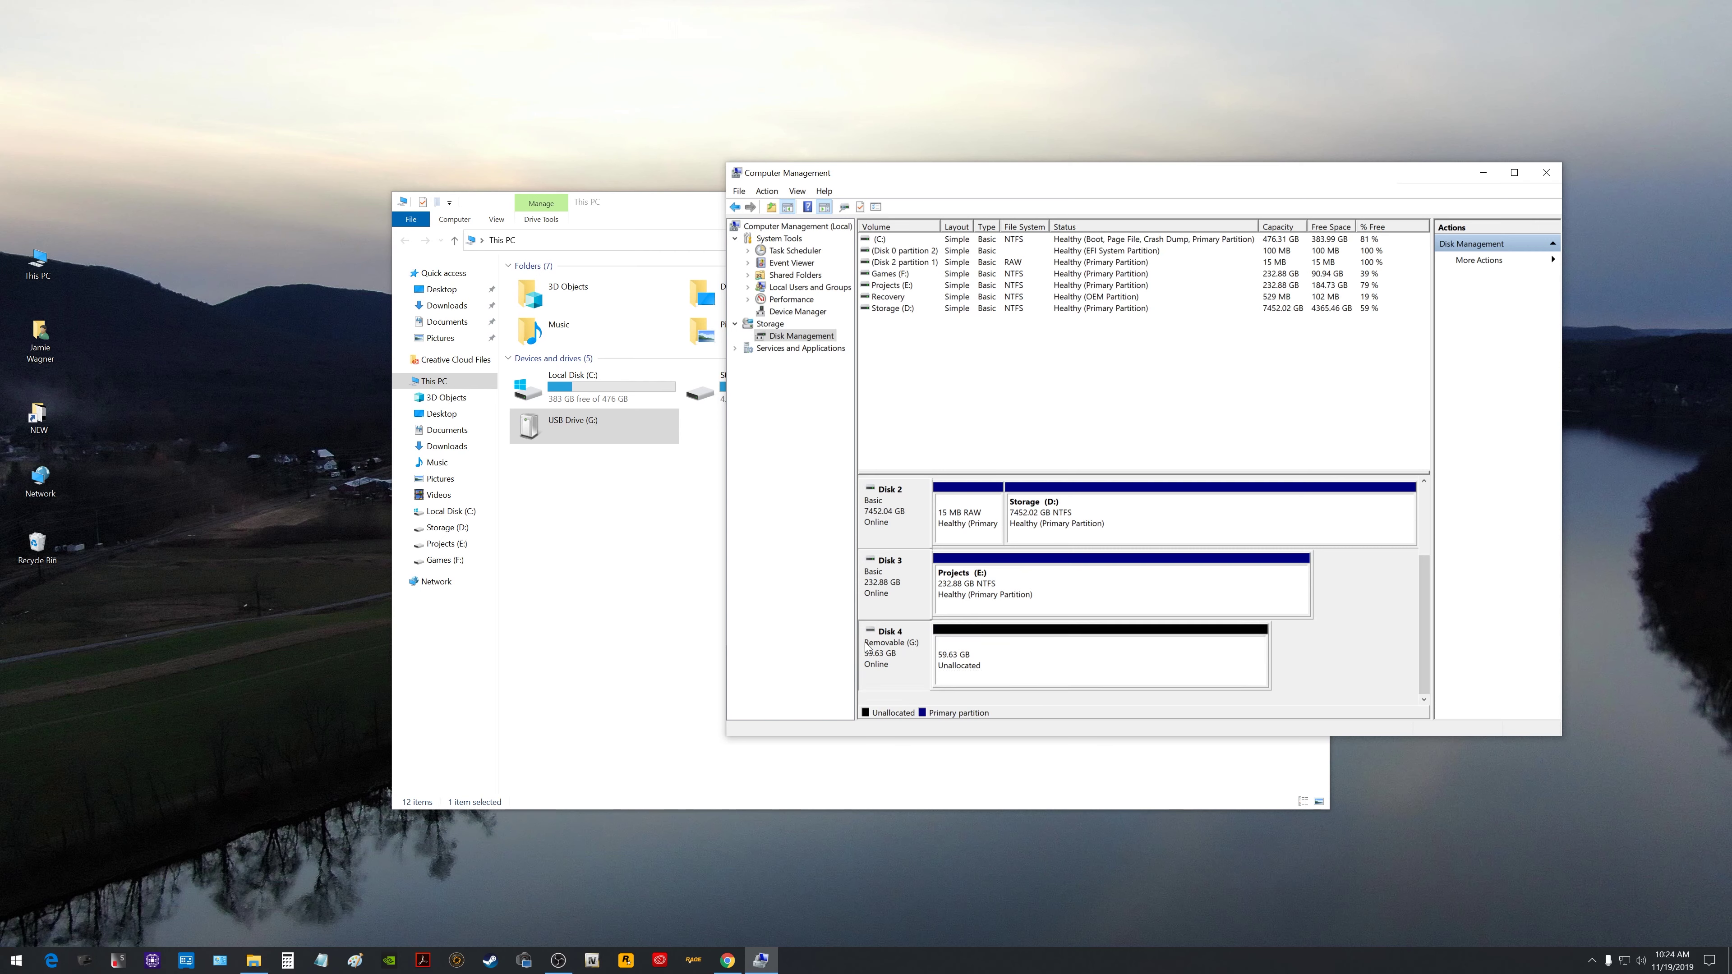
Move and narrow File Explorer, then bring up options for Disk 4's 59.63 GB unallocated space.
left_click(592, 428)
left_click_drag(883, 202, 672, 183)
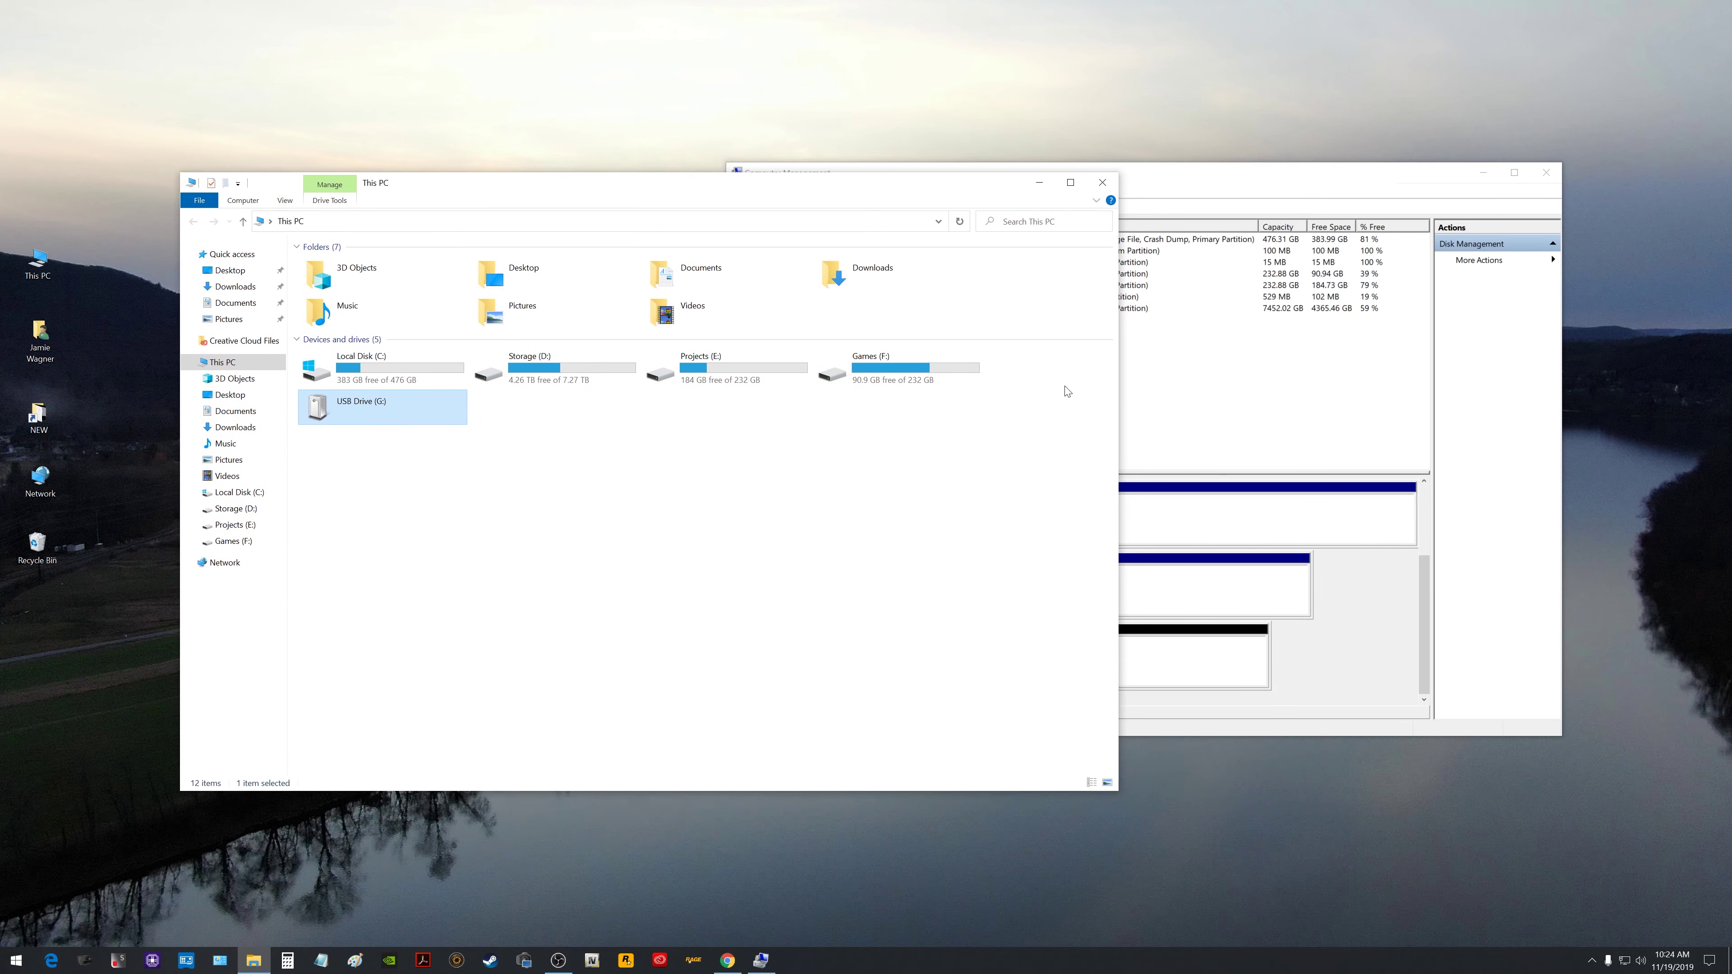
left_click_drag(1119, 405, 782, 406)
left_click_drag(560, 183, 492, 149)
left_click(1034, 657)
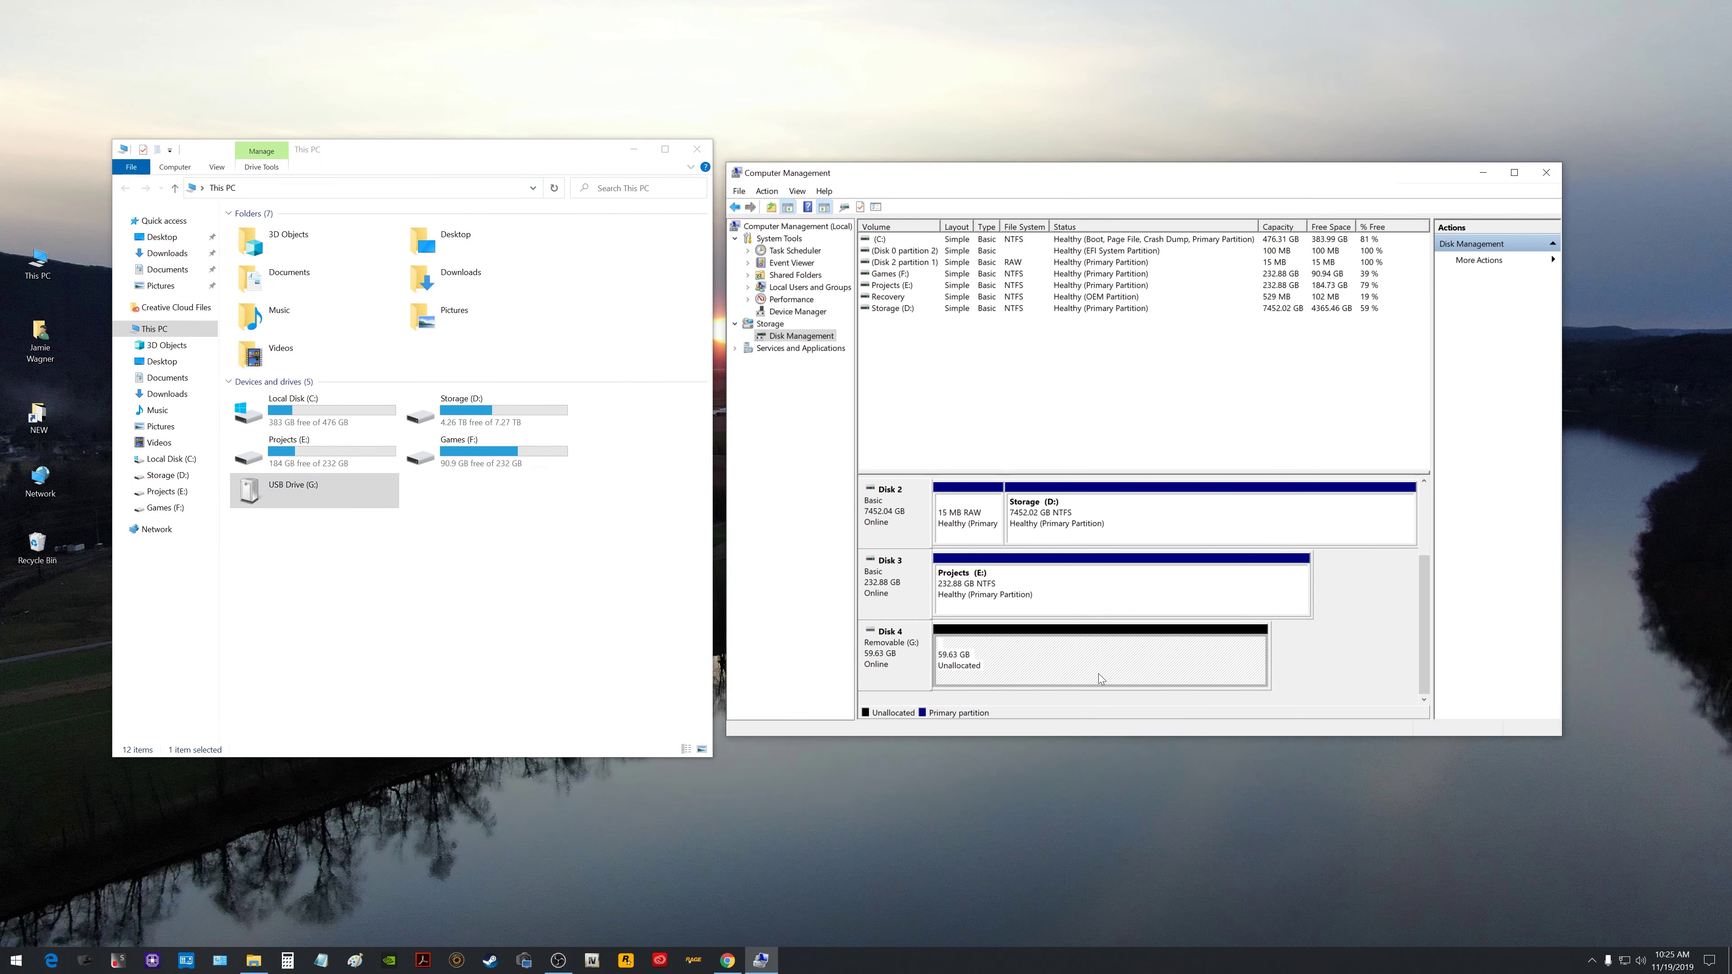
right_click(1079, 659)
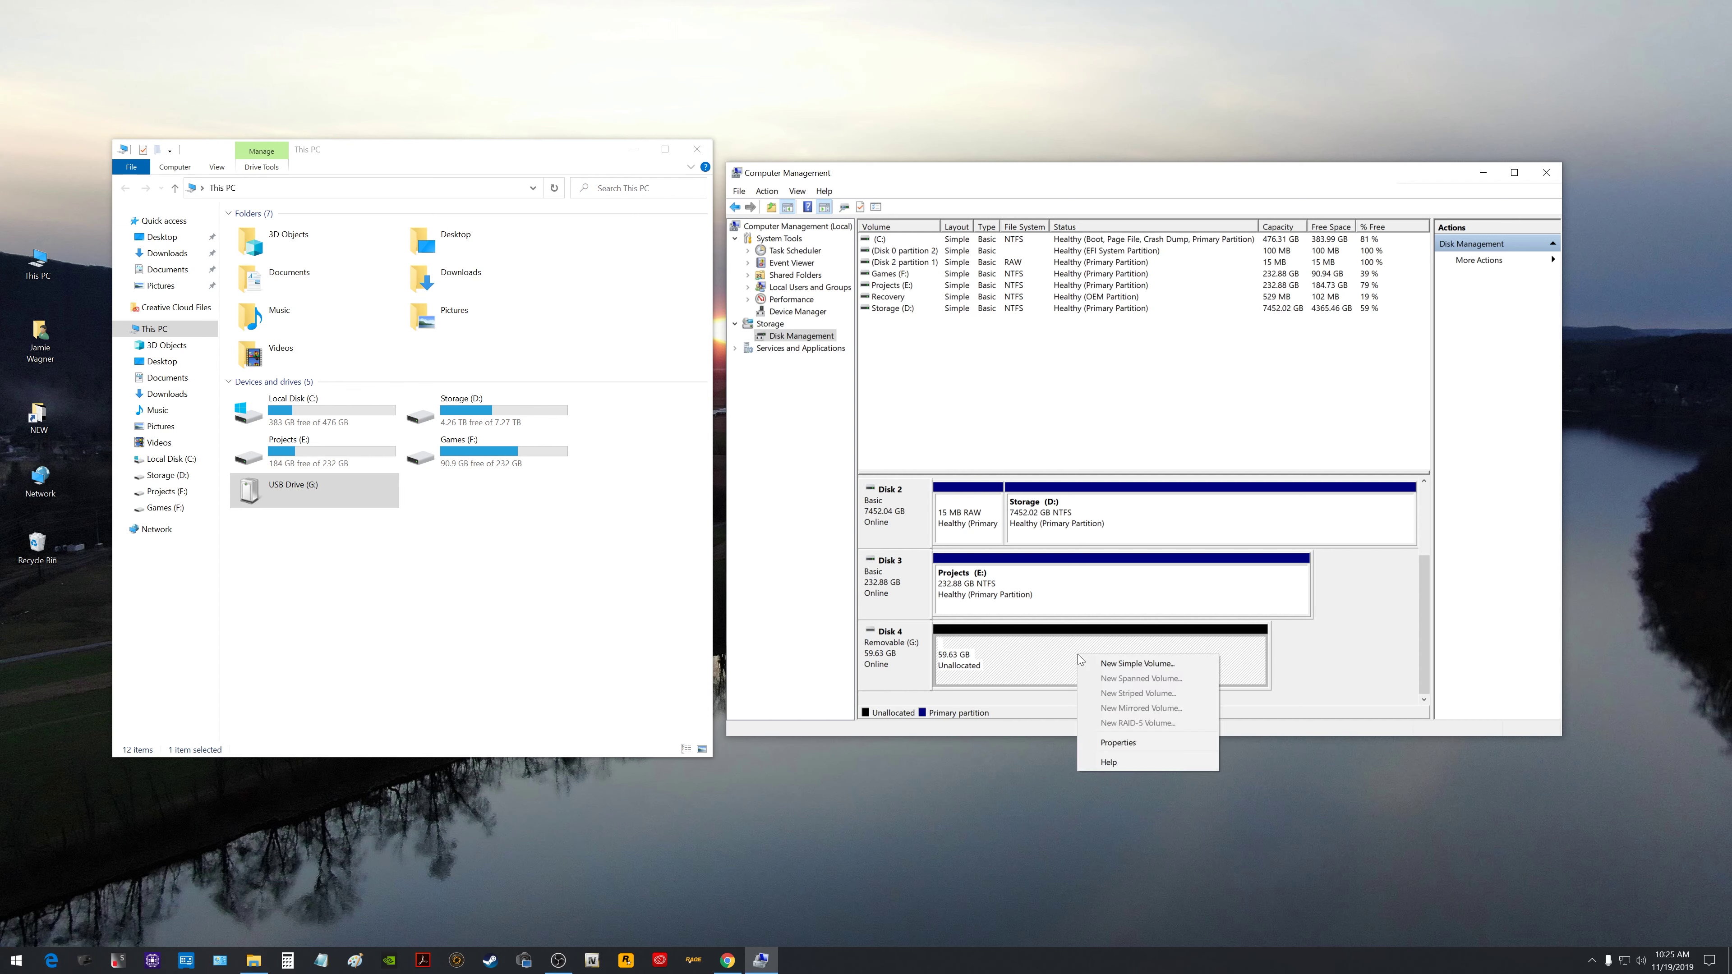
Start a New Simple Volume using the full 61056 MB size and drive letter H.
left_click(1128, 664)
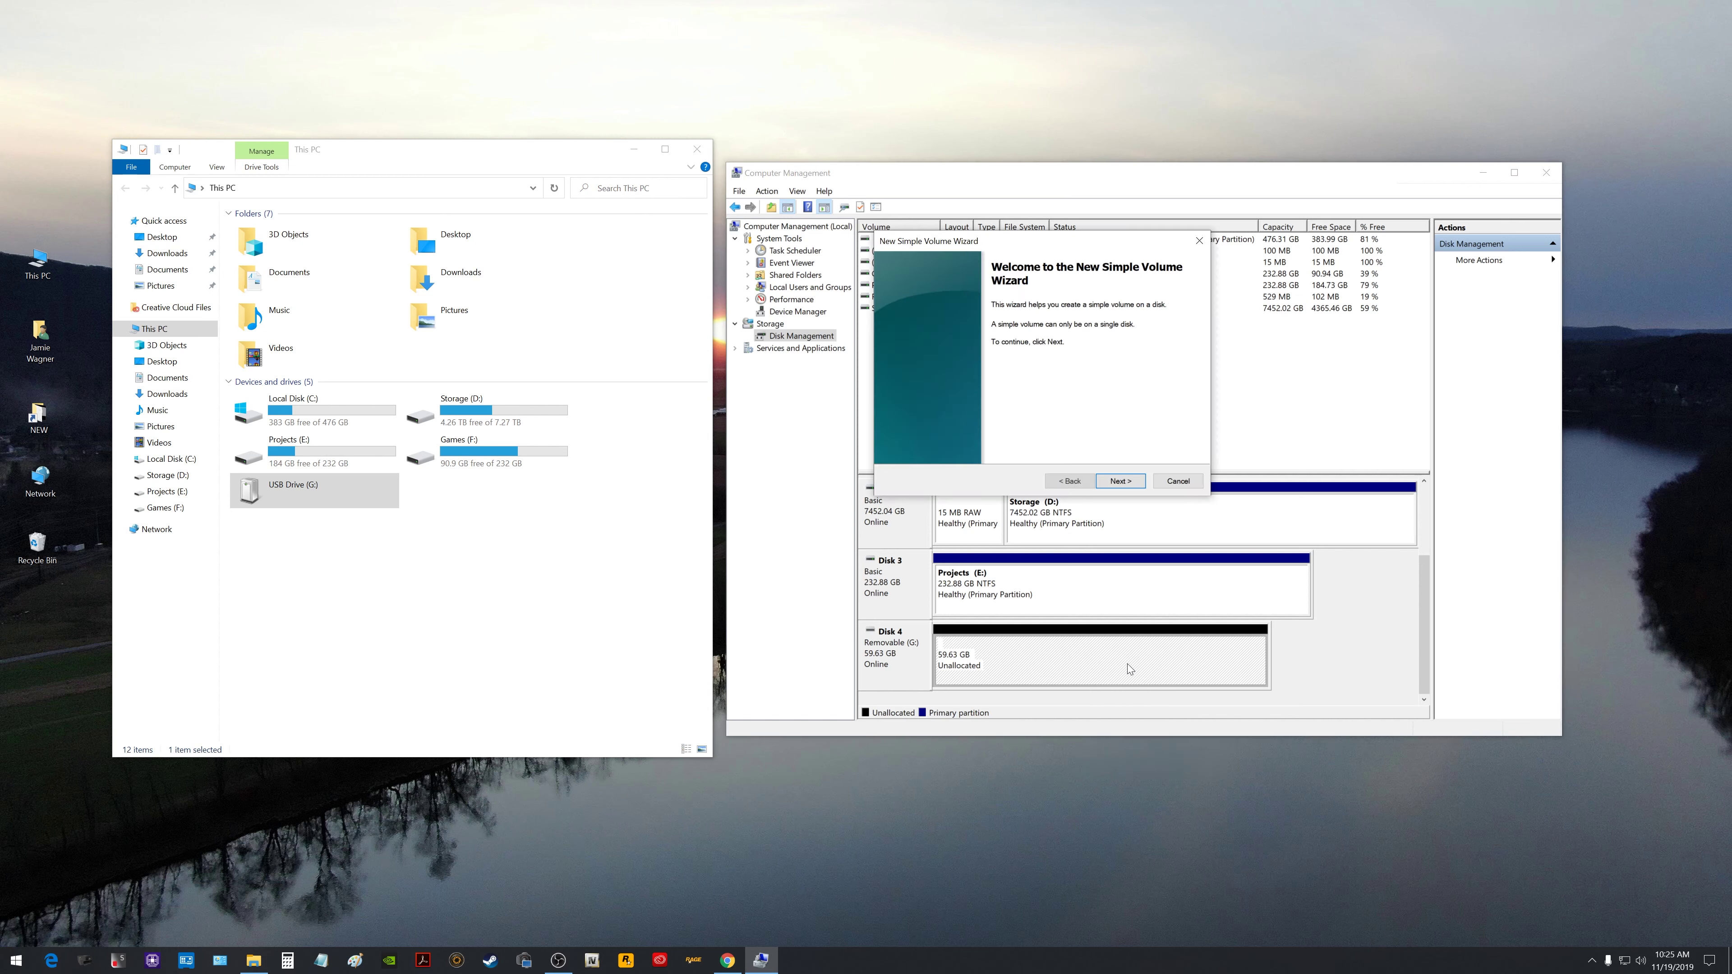
left_click(1124, 482)
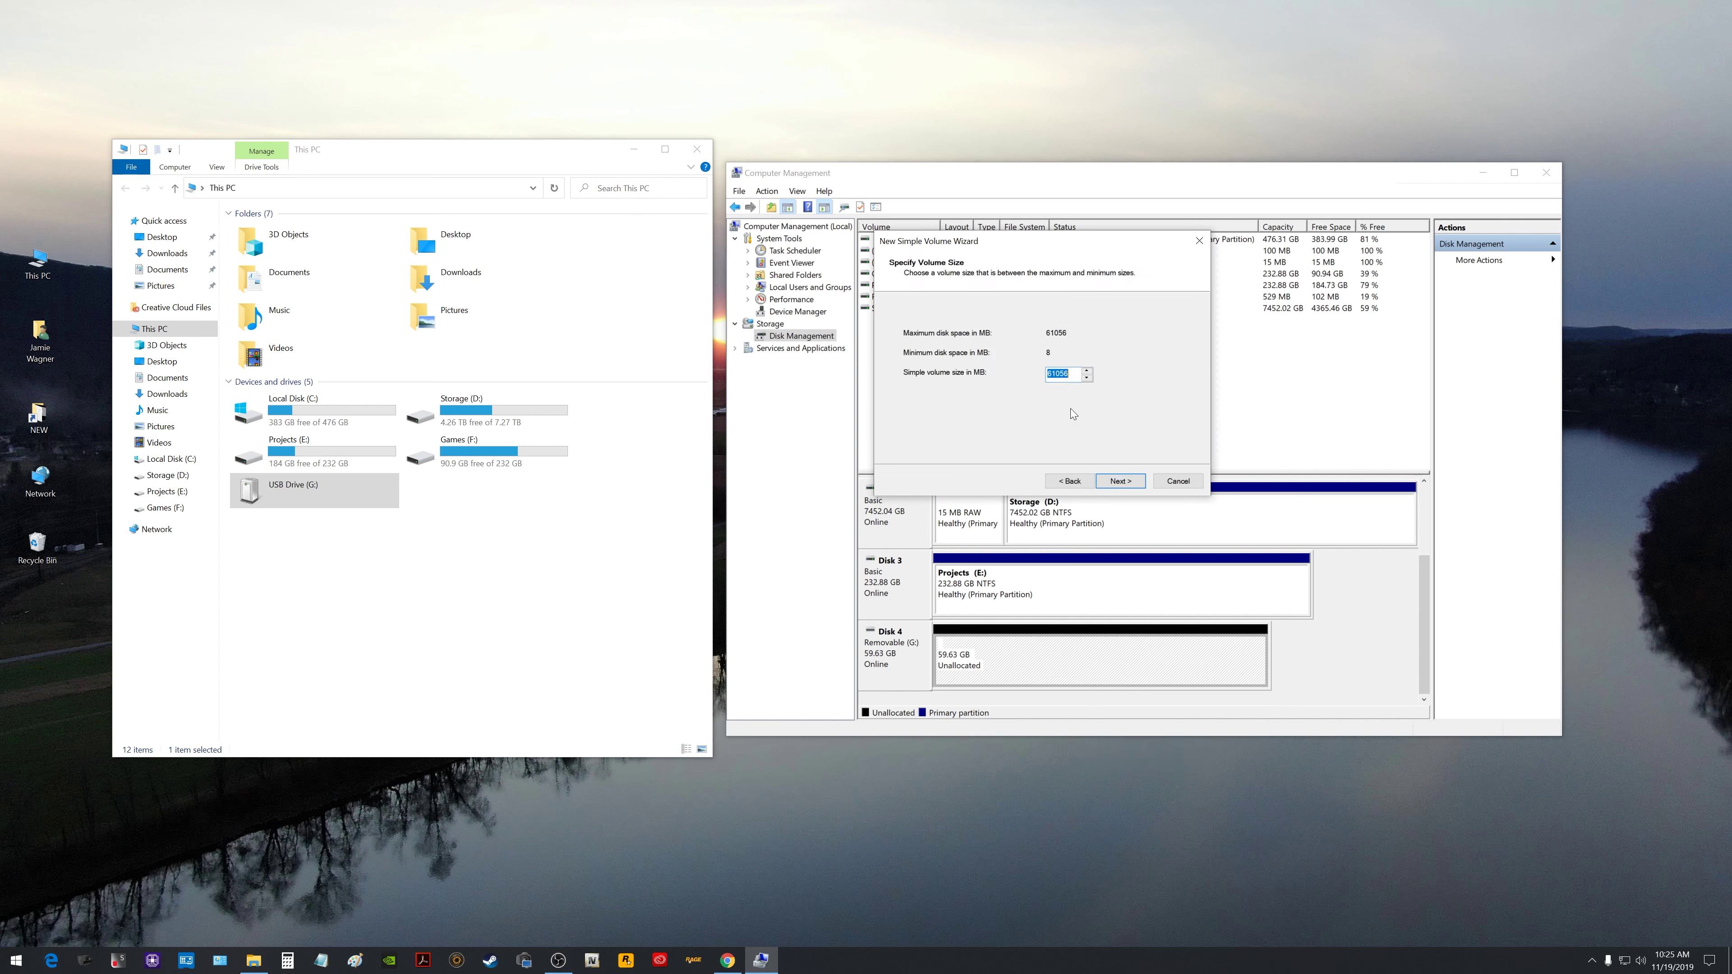
left_click(1129, 481)
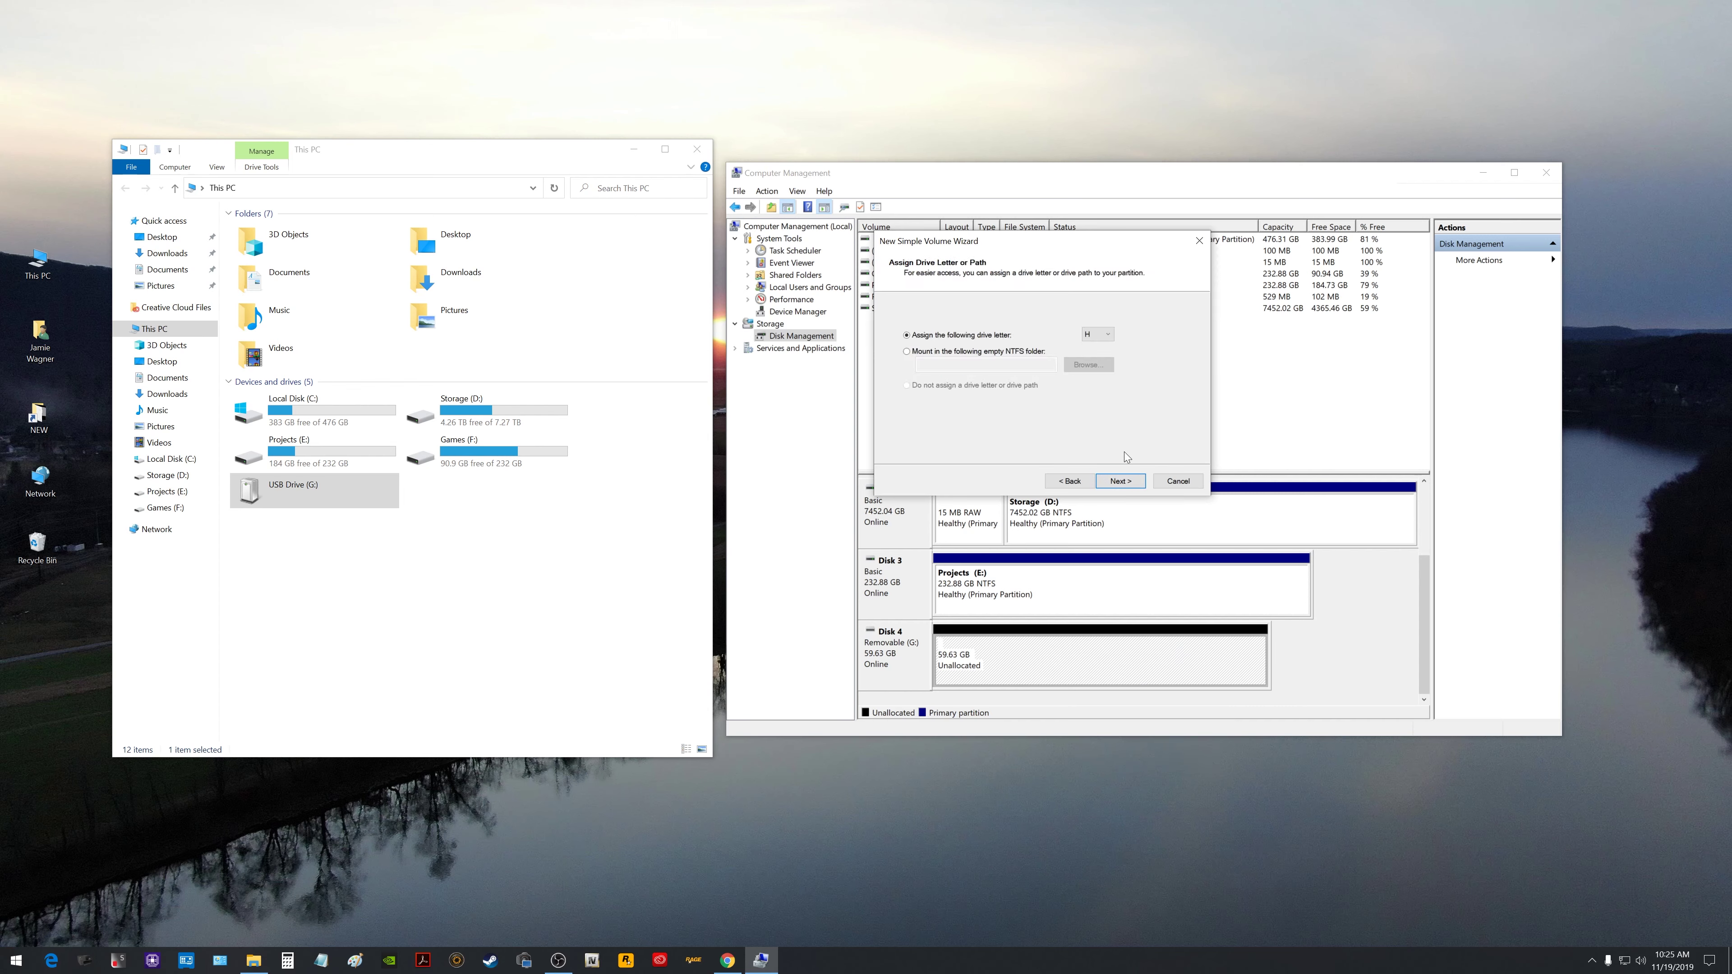
left_click(1123, 481)
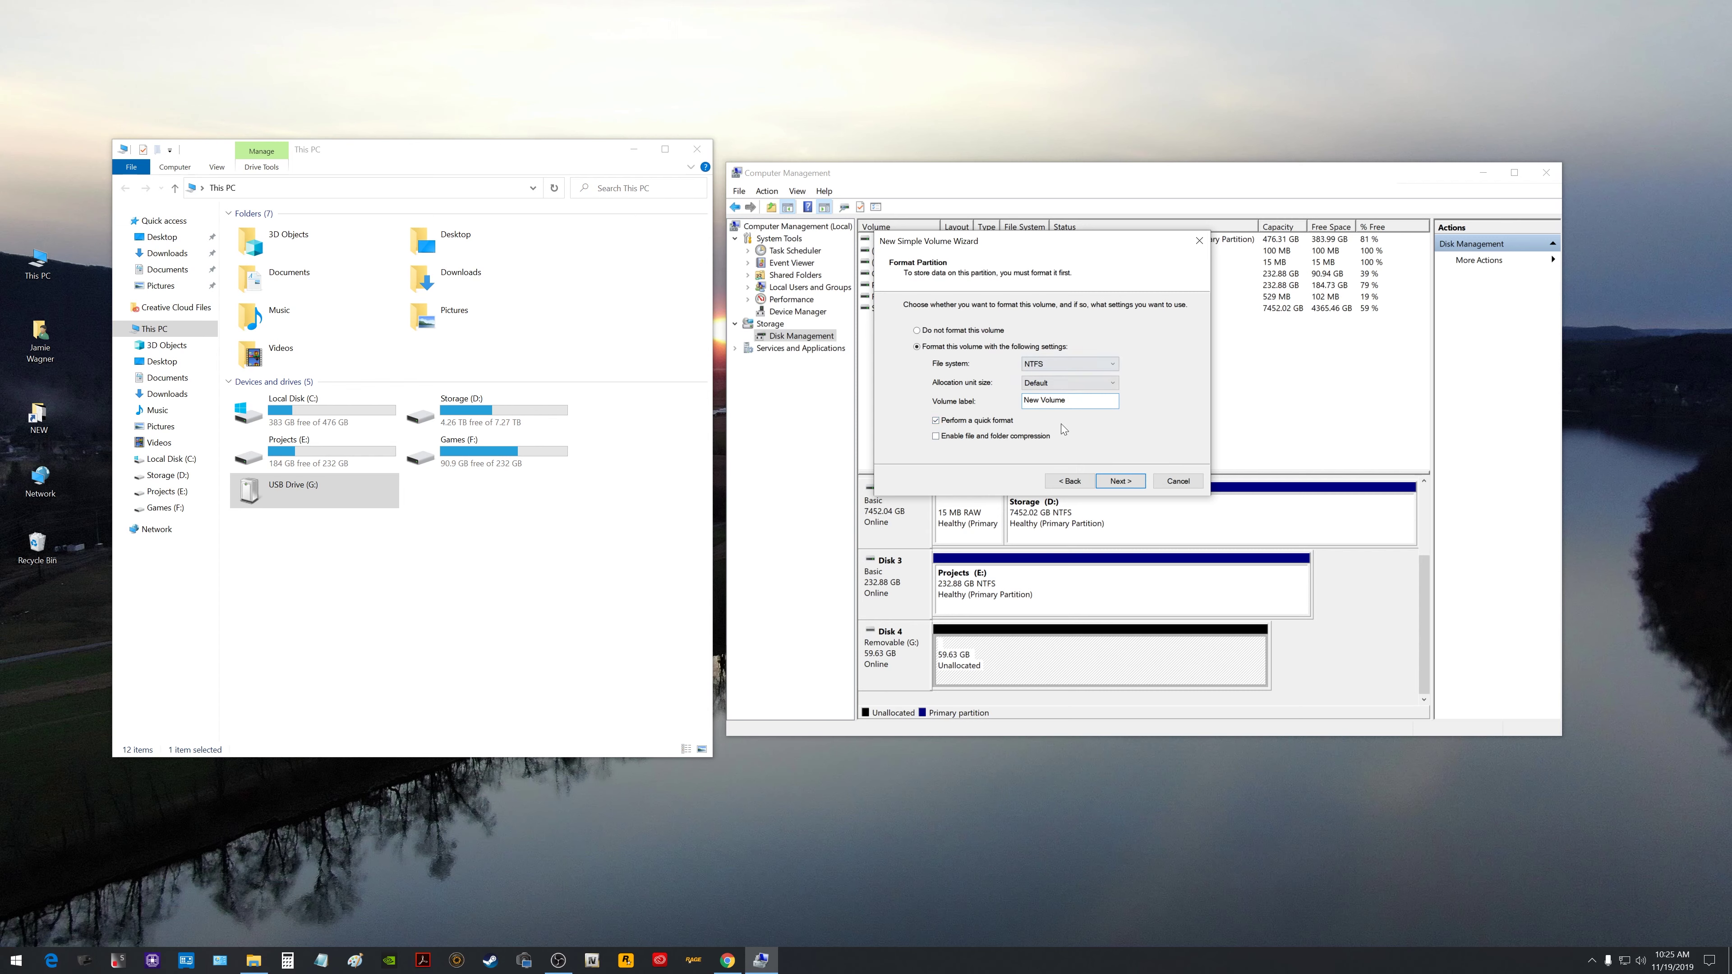
Keep NTFS with the label New Volume, review the summary, and finish the wizard.
left_click(1077, 365)
left_click(1071, 385)
left_click(1125, 484)
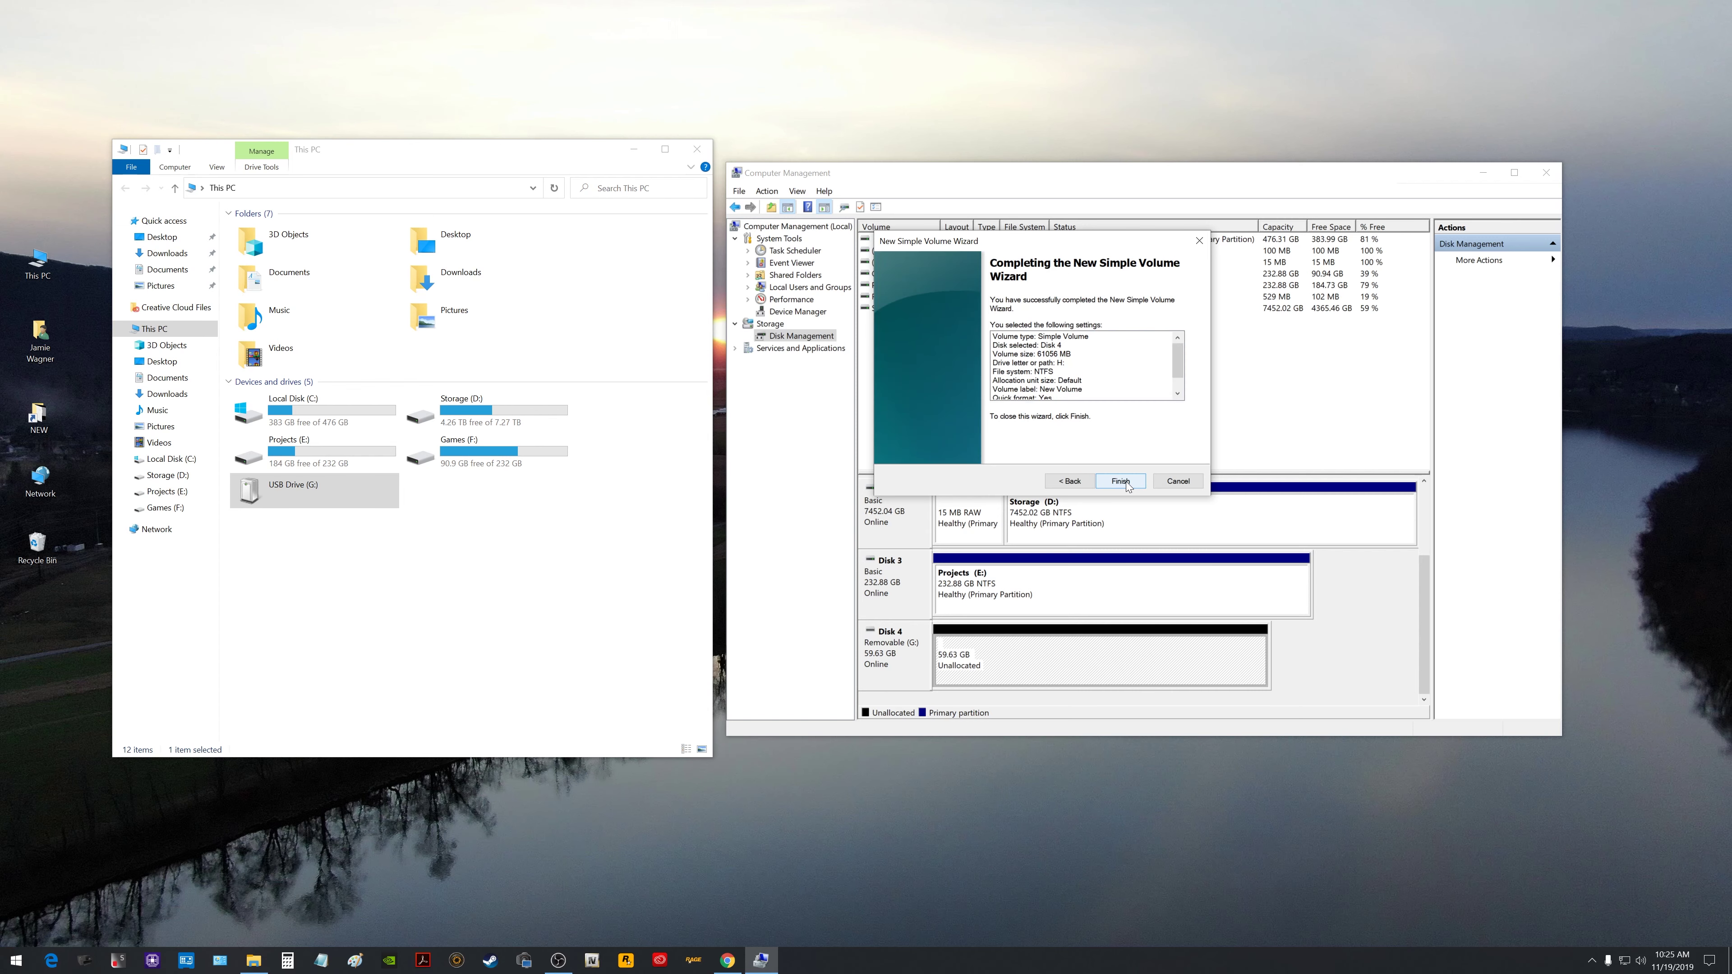
scroll(1132, 386, "down", 3)
scroll(1118, 379, "up", 3)
scroll(1094, 365, "down", 2)
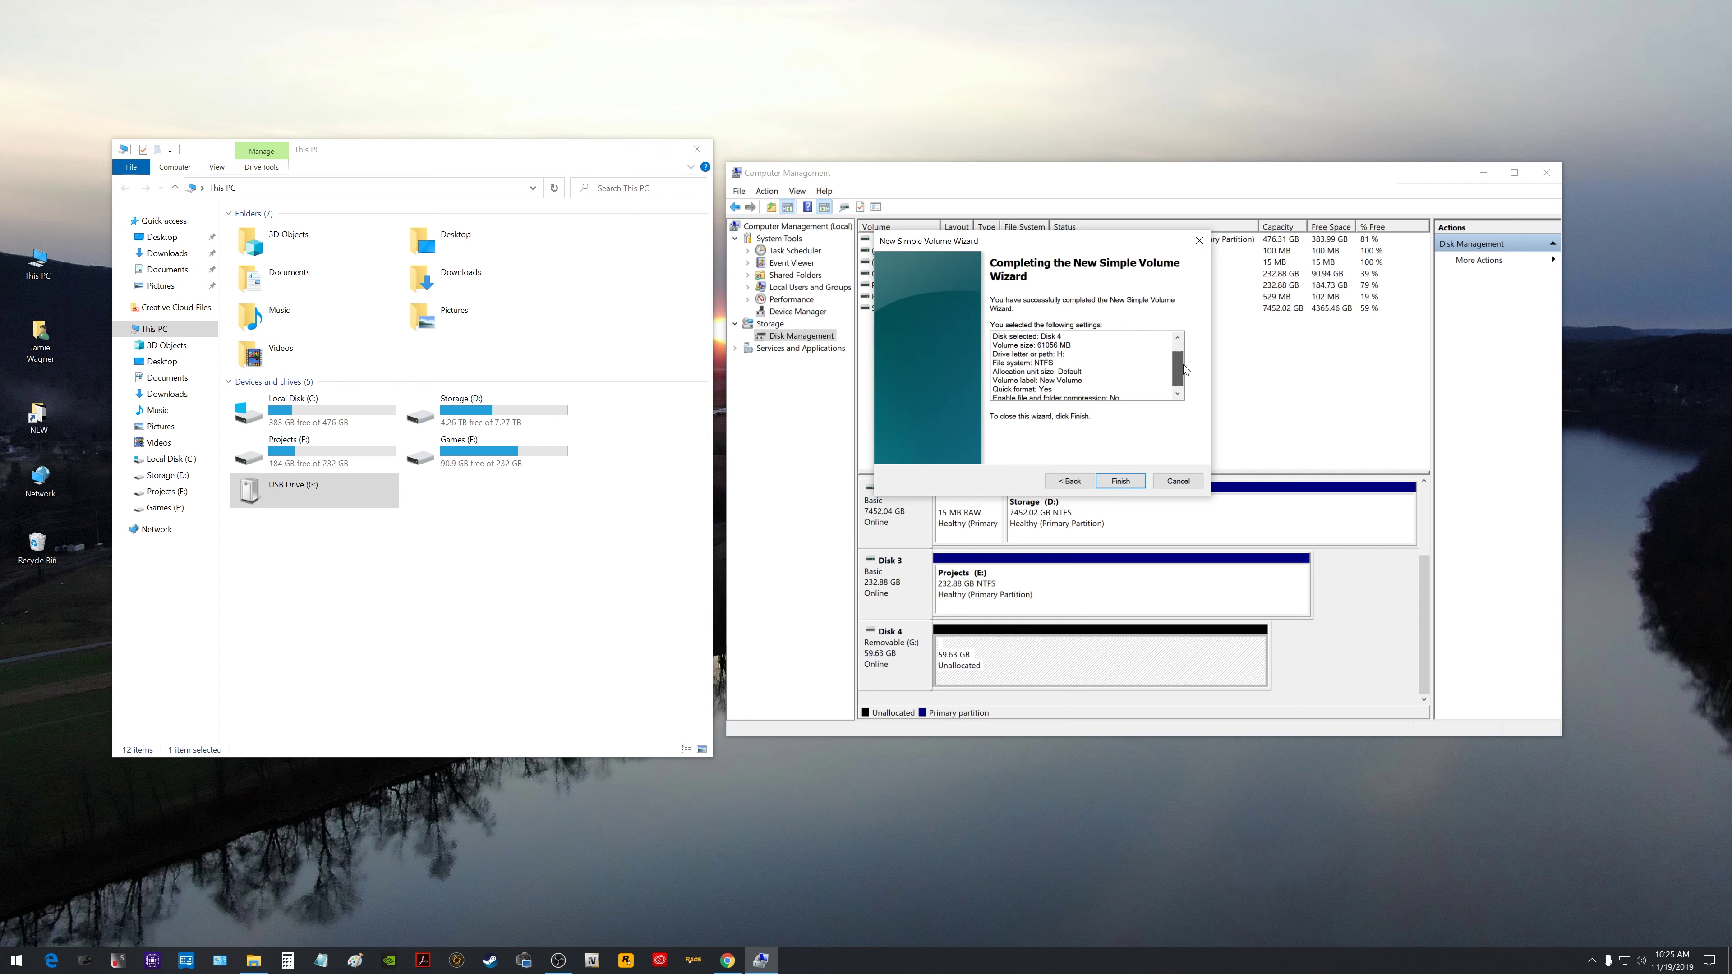
scroll(1079, 342, "up", 2)
scroll(1115, 399, "down", 2)
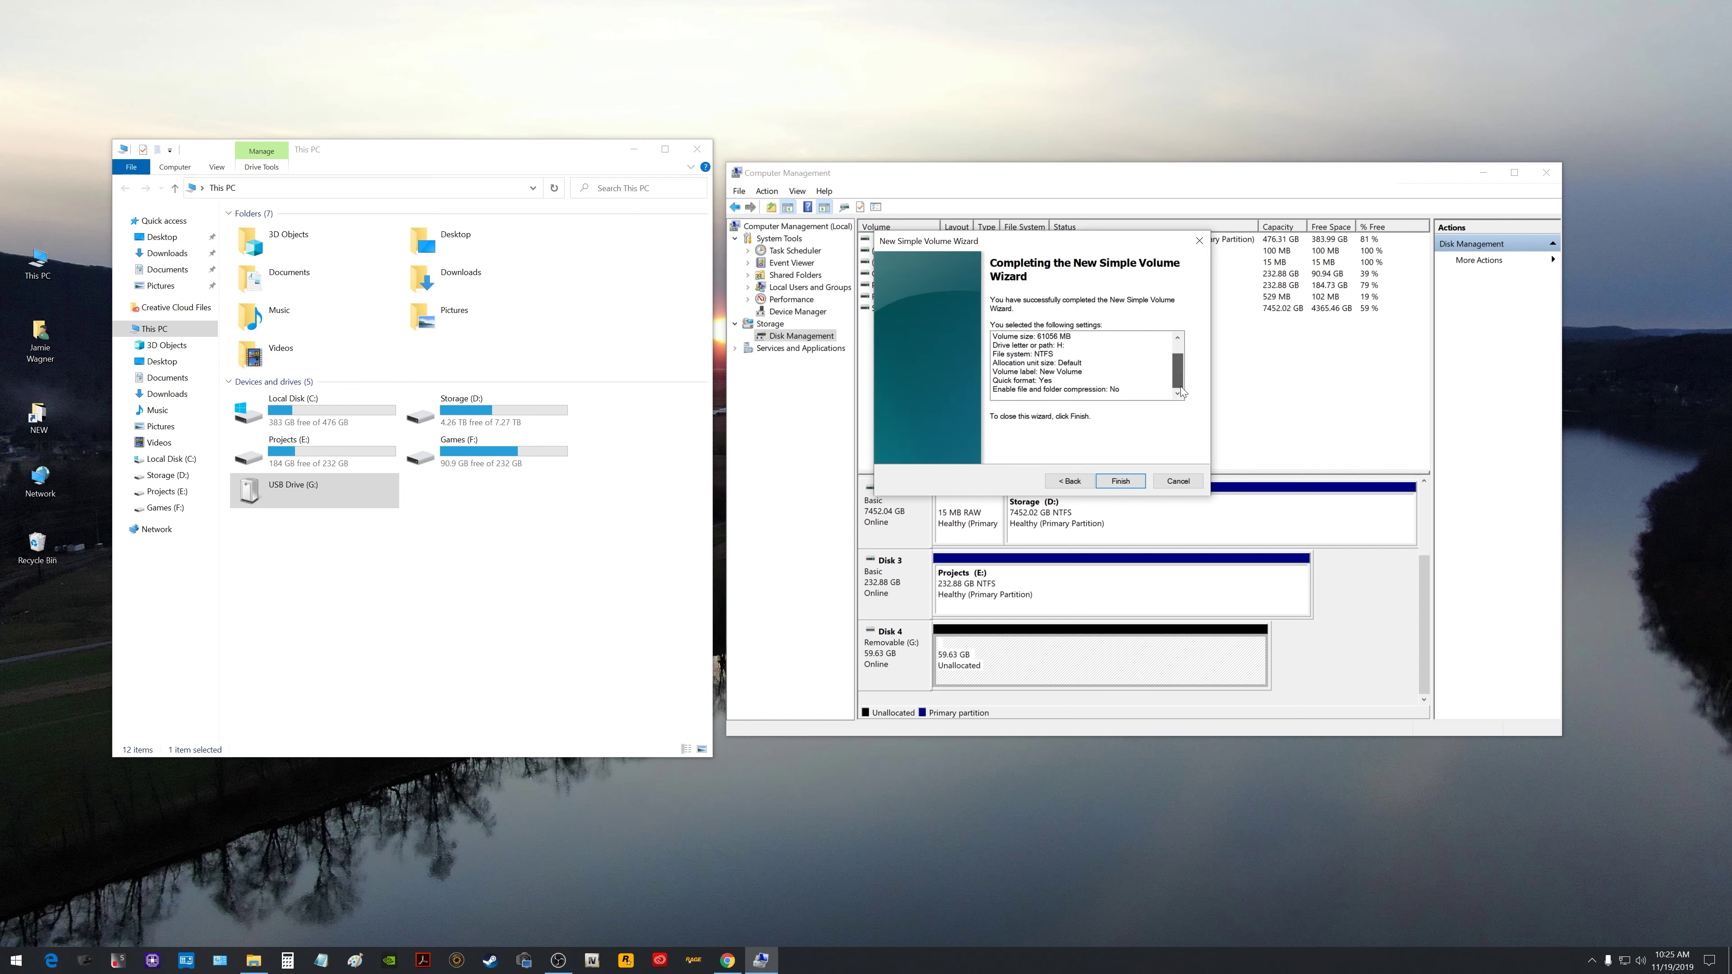
left_click(1121, 481)
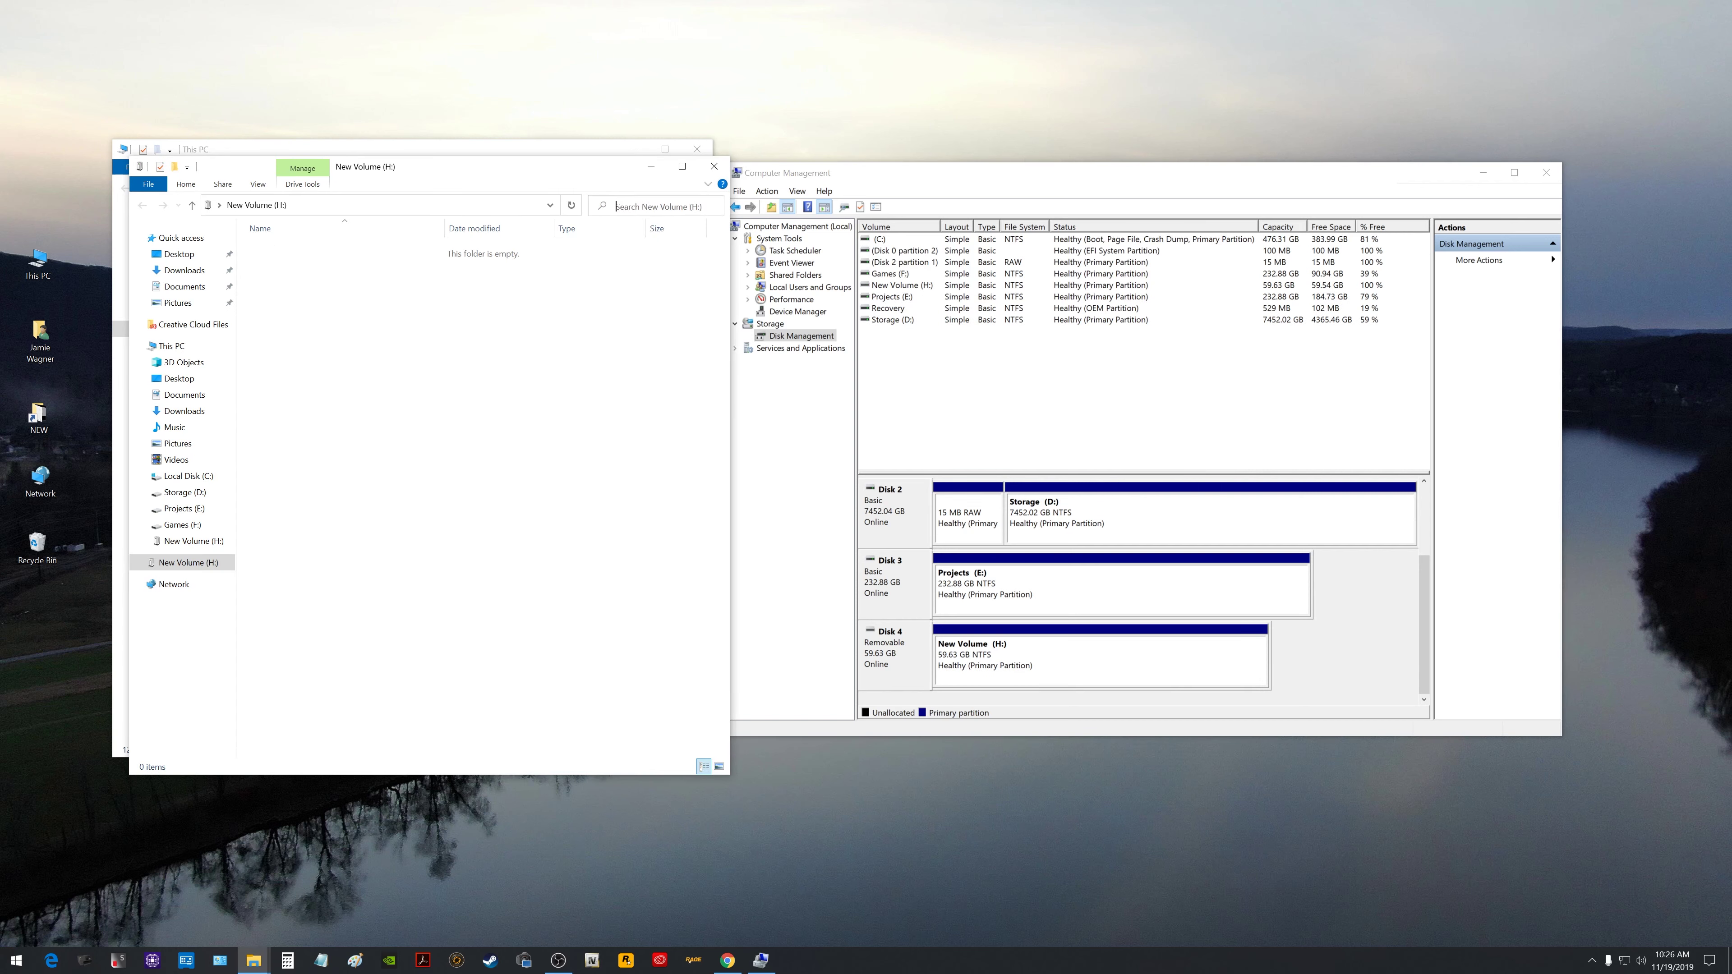
Close the New Volume (H:) window, reopen H: to check it, and return to This PC.
left_click(714, 166)
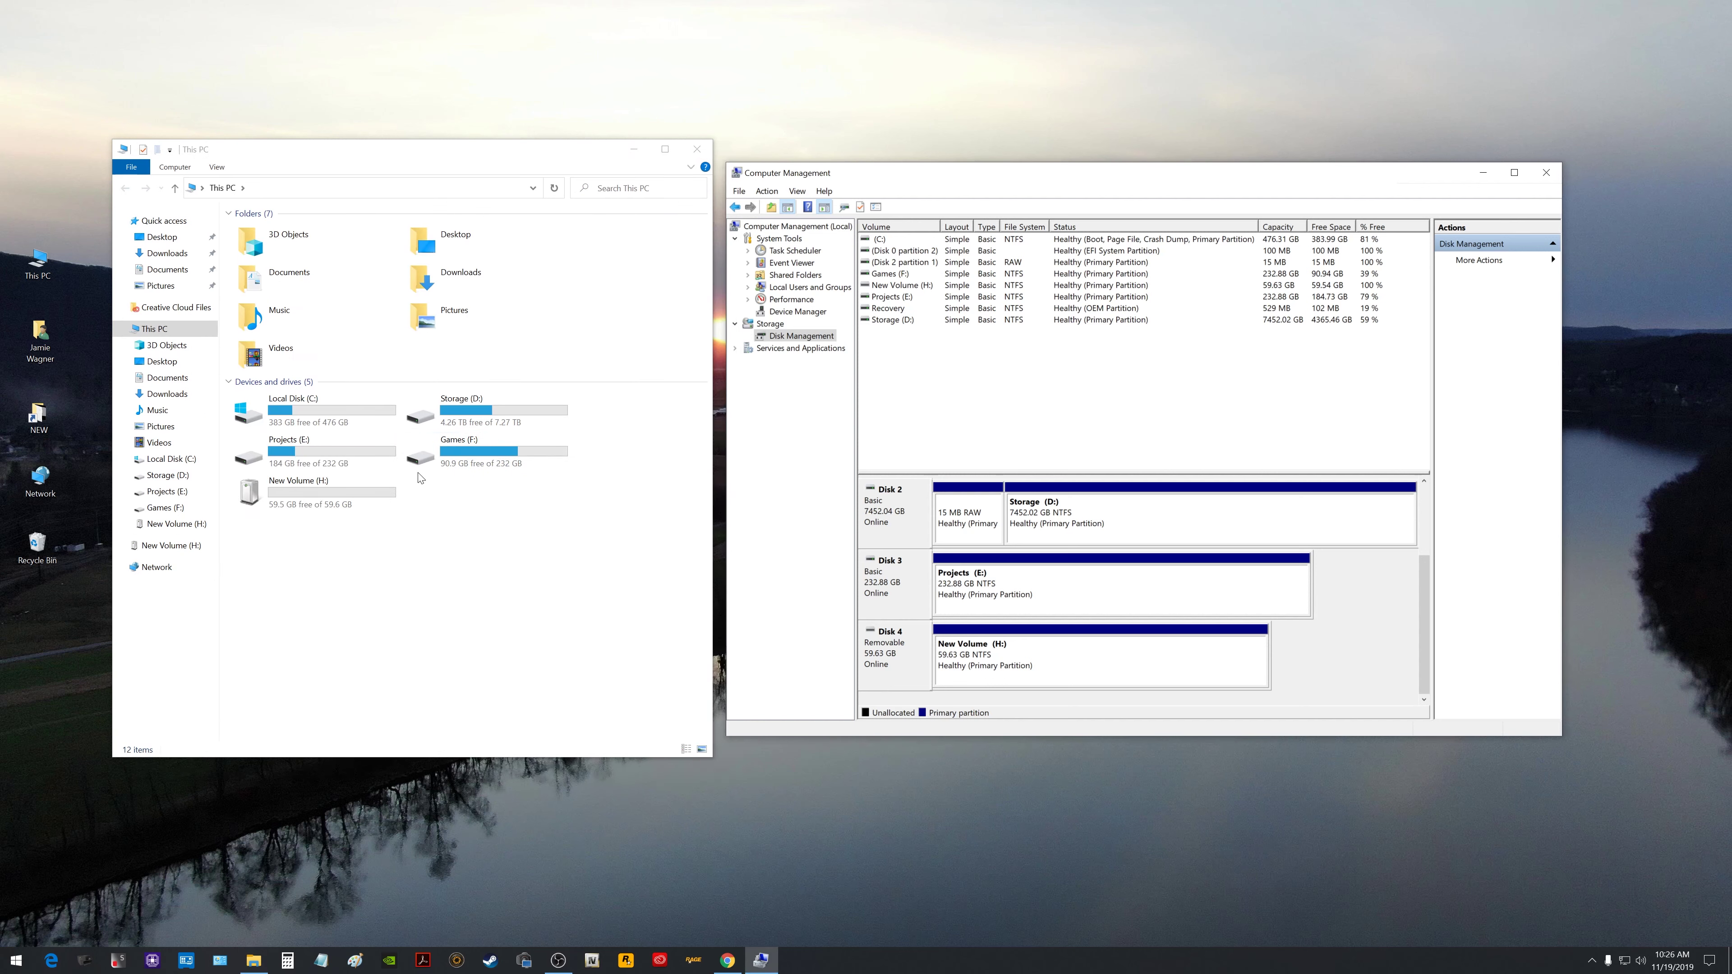
double_click(307, 500)
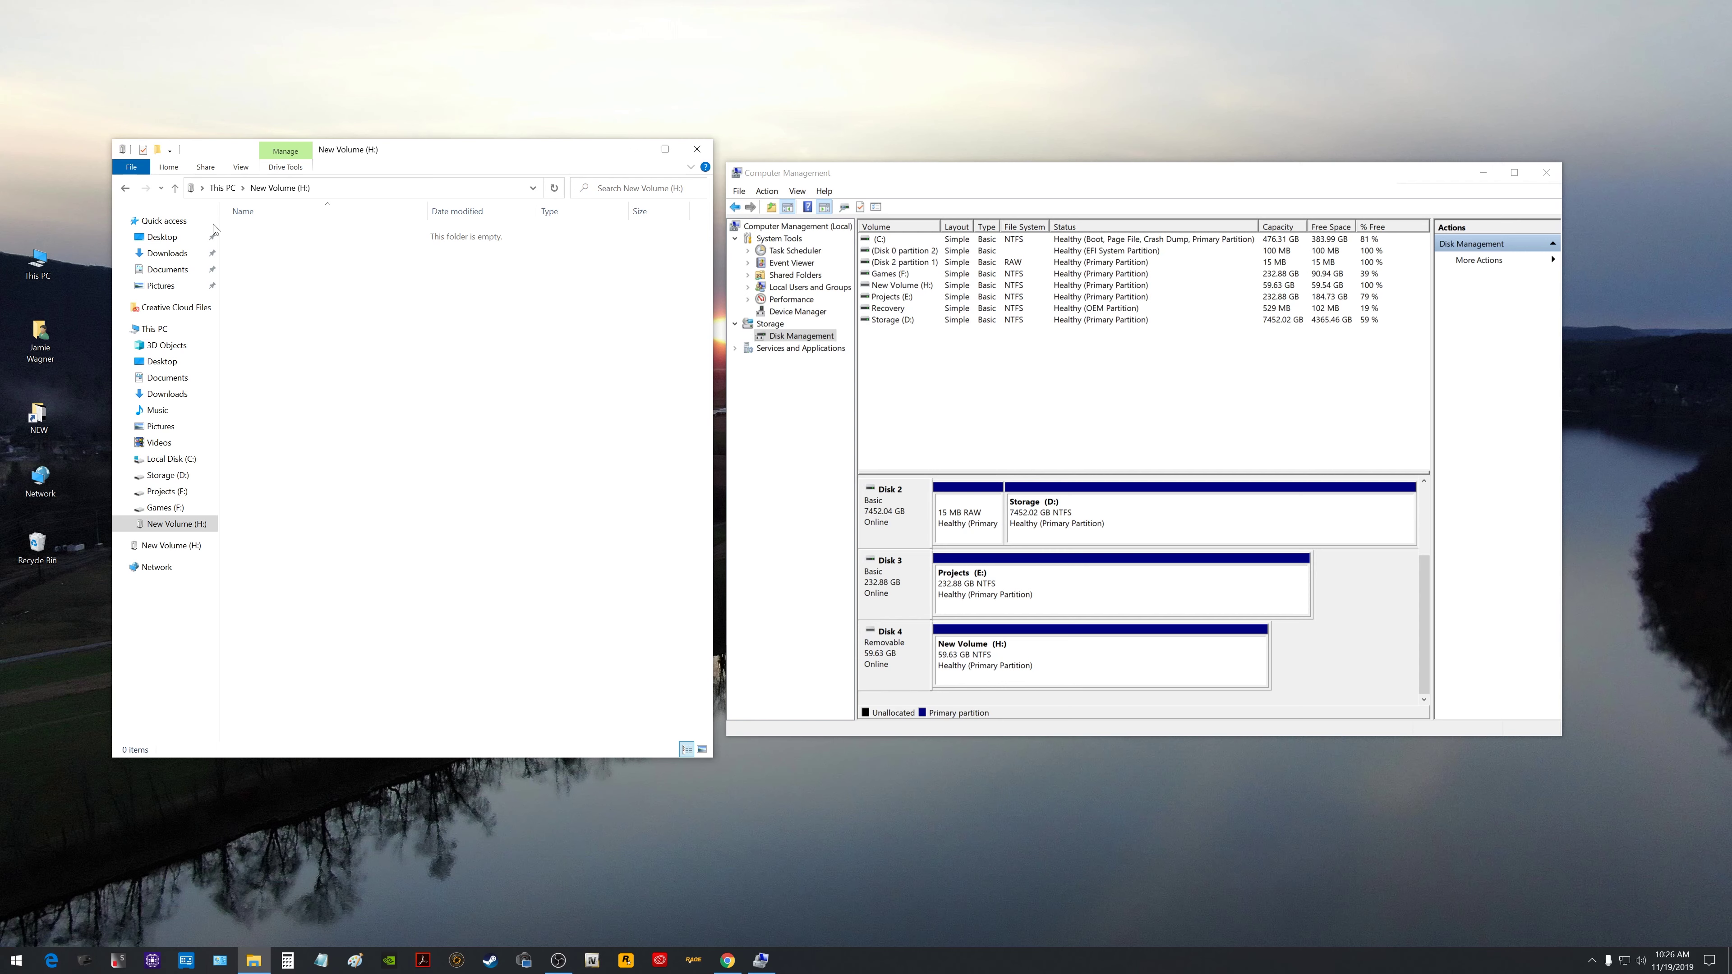
left_click(125, 188)
Quick-format New Volume (H:) as NTFS, confirm the erase, and close the Format window.
right_click(300, 494)
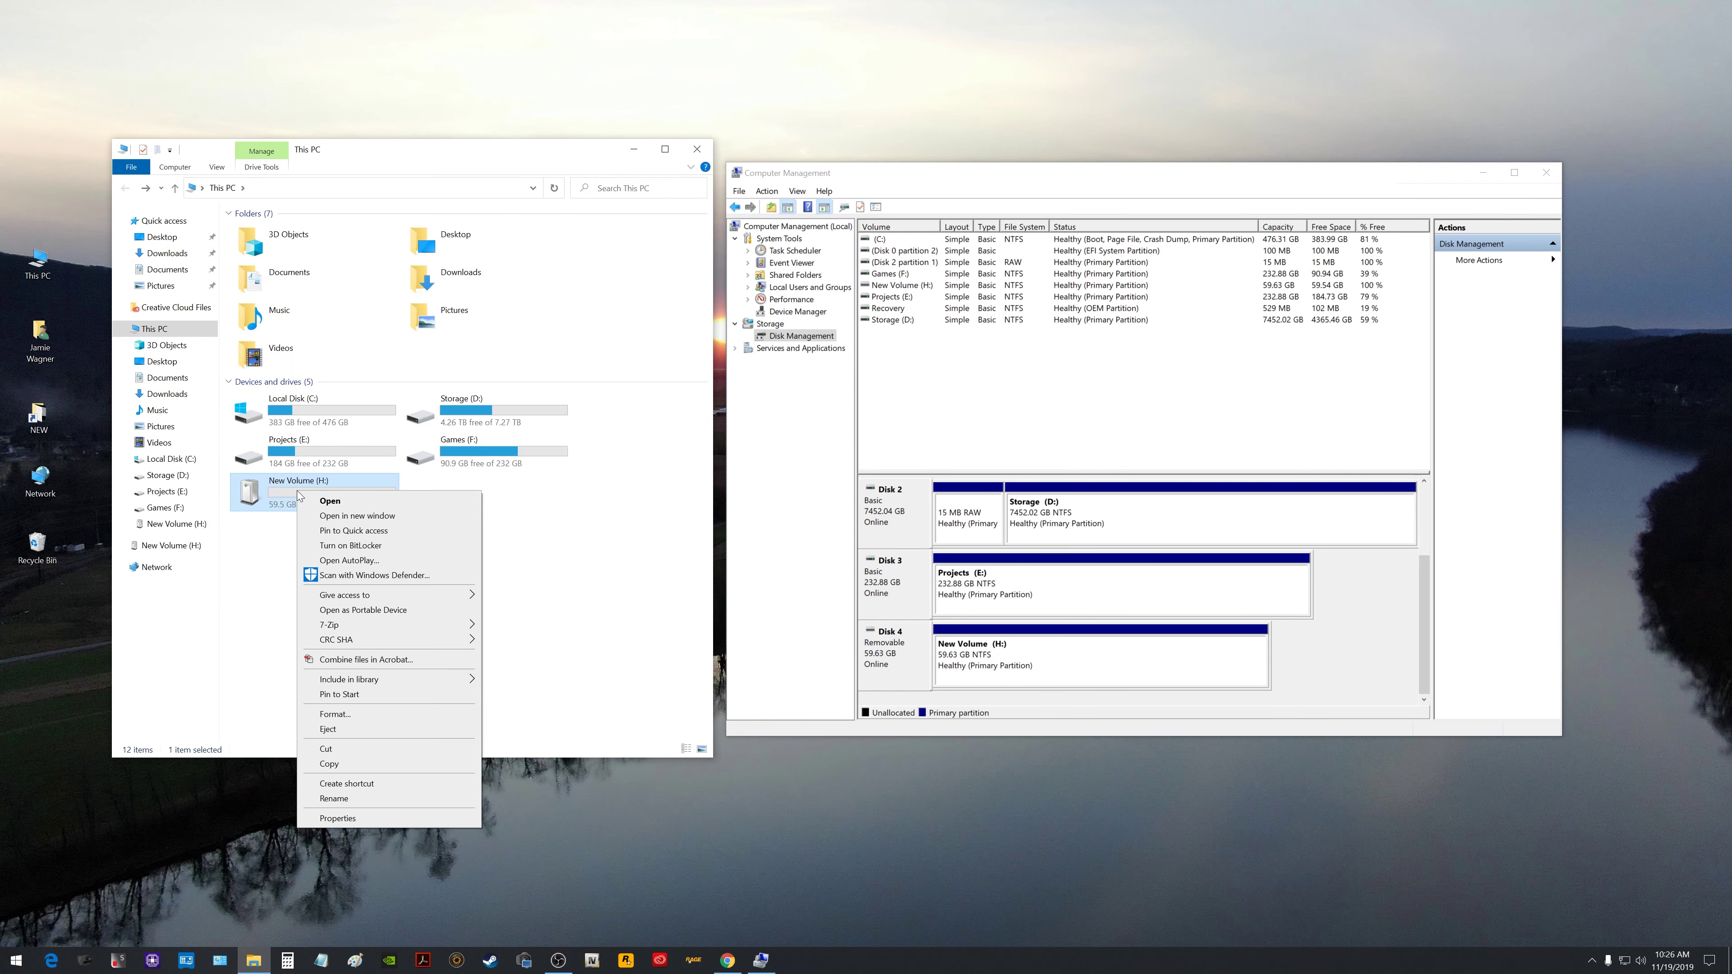
left_click(375, 714)
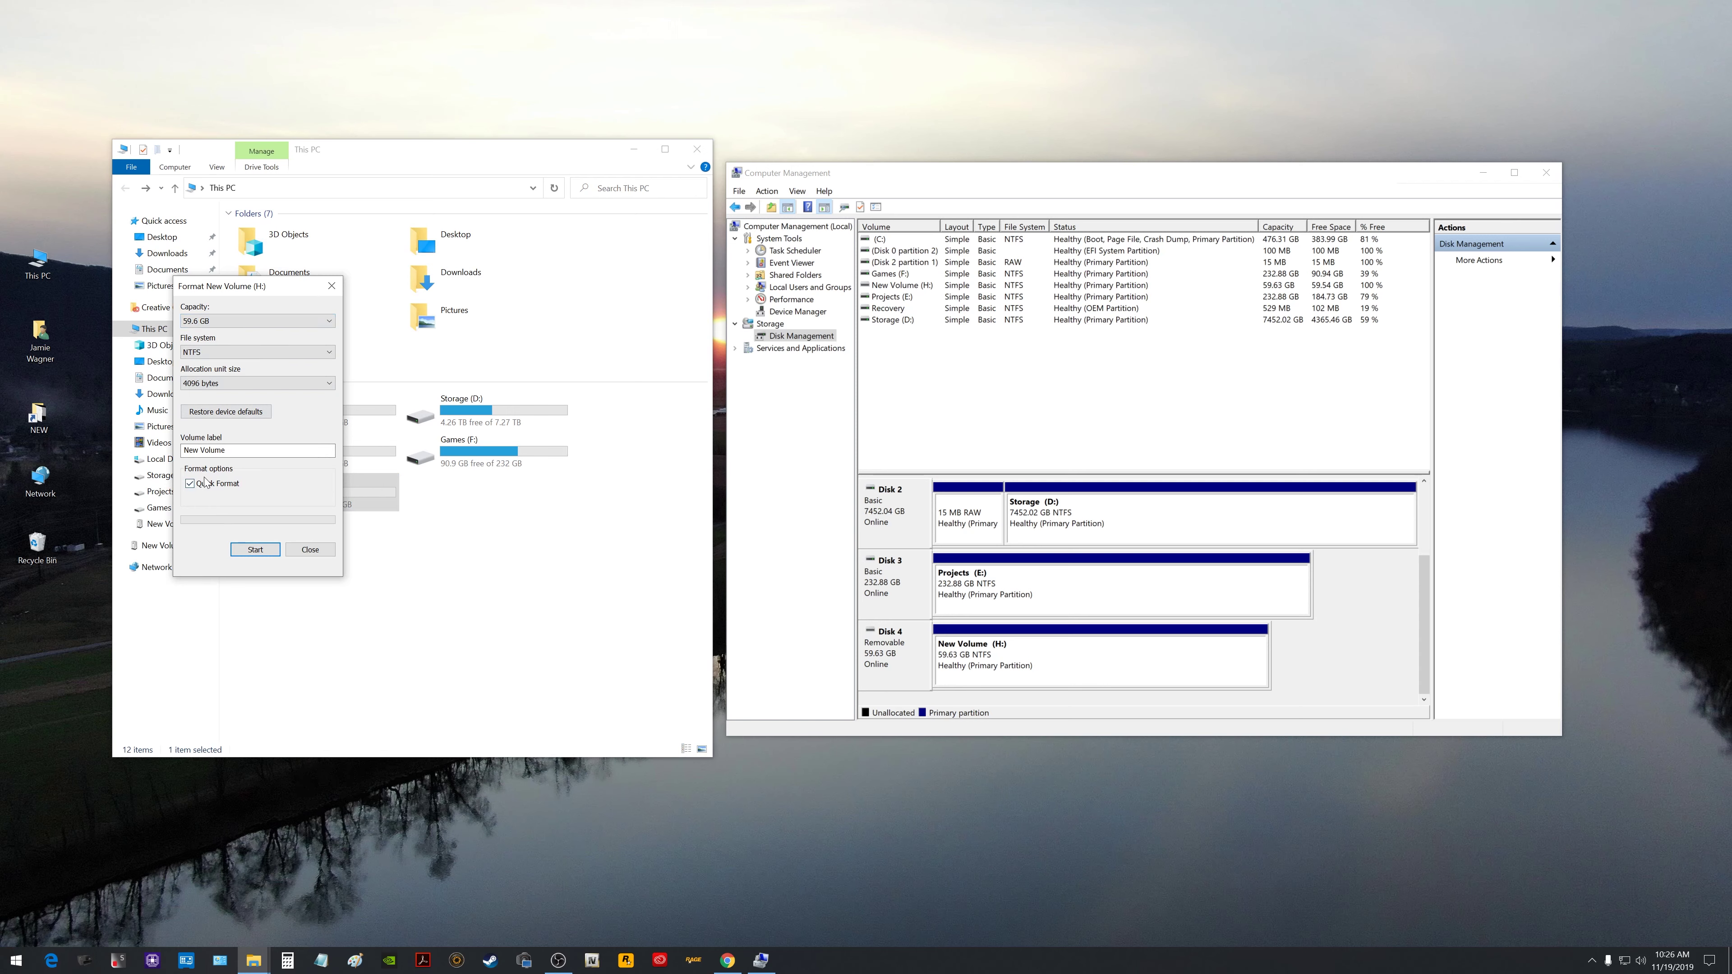
left_click(256, 550)
left_click(895, 482)
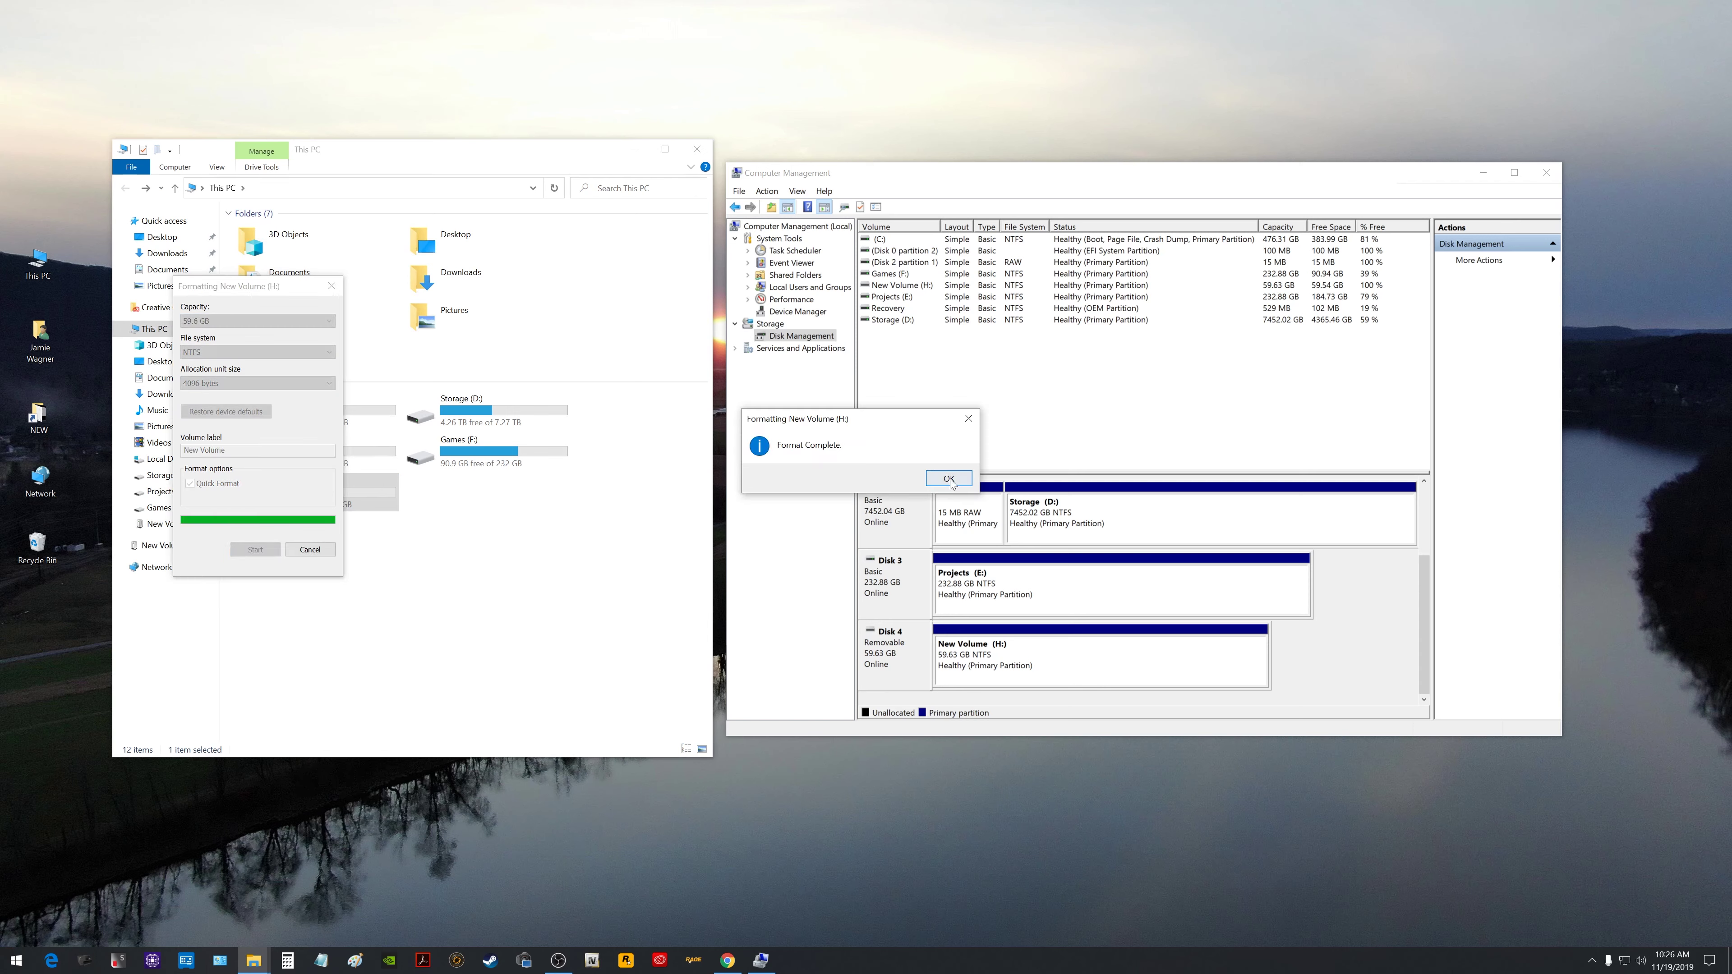
key("Return")
left_click(332, 286)
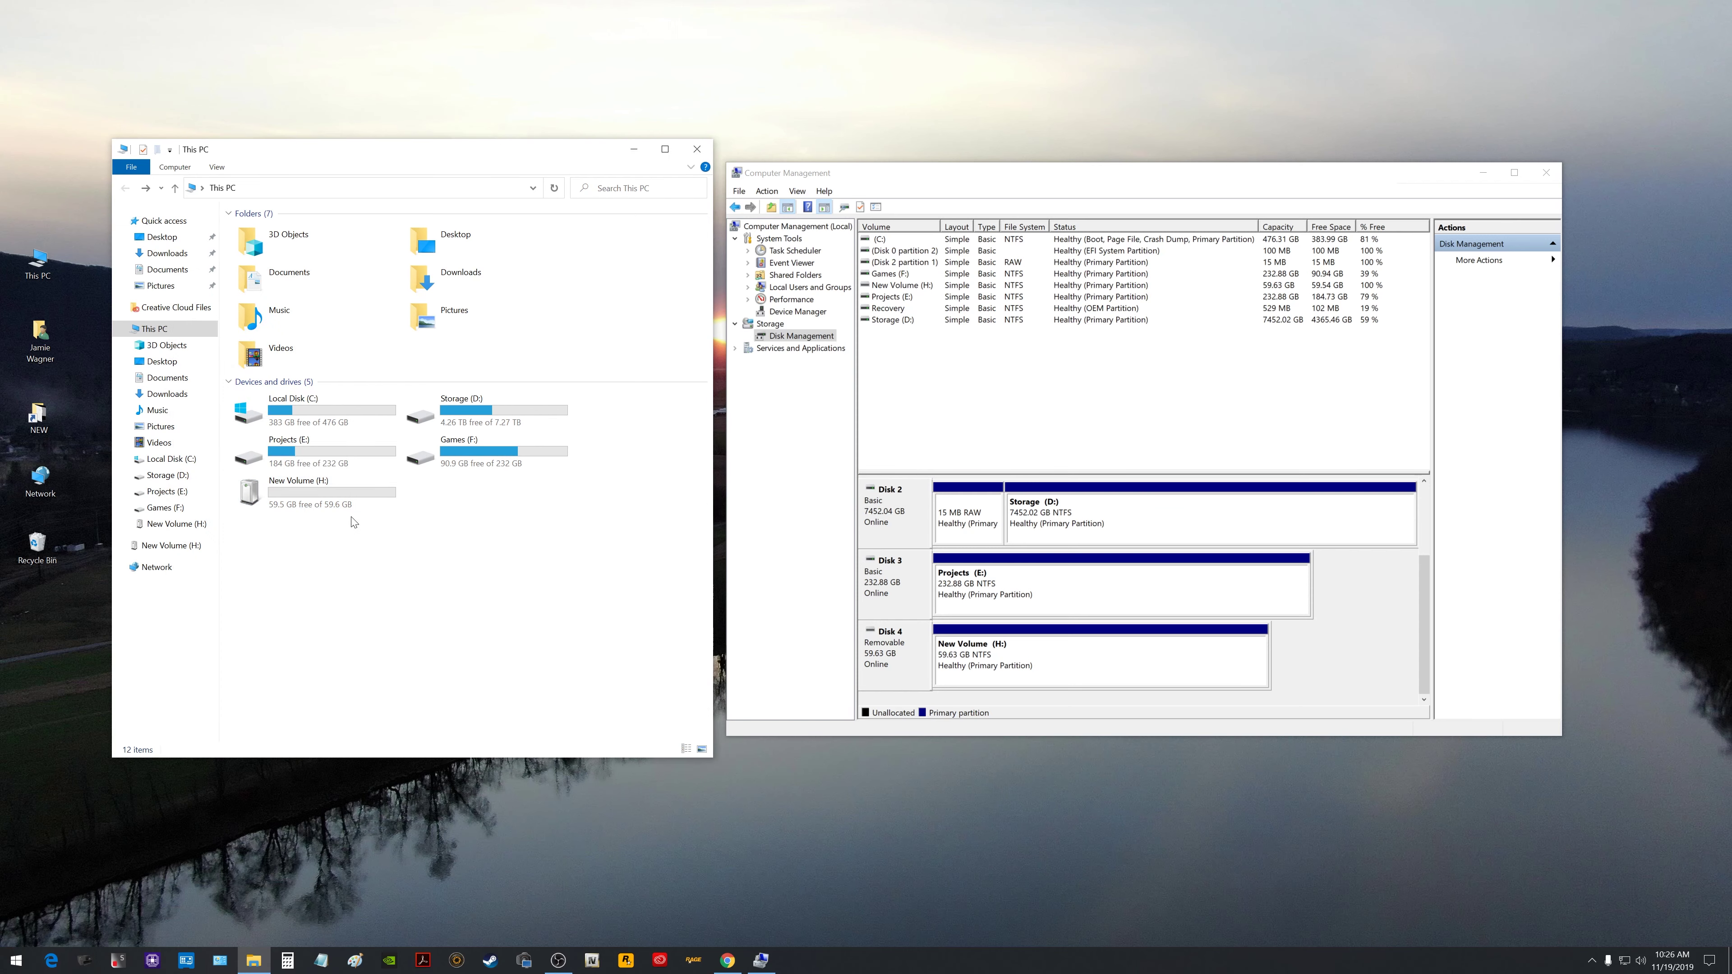
Check New Volume (H:) on Disk 4 and in This PC, then close Computer Management.
left_click(1423, 597)
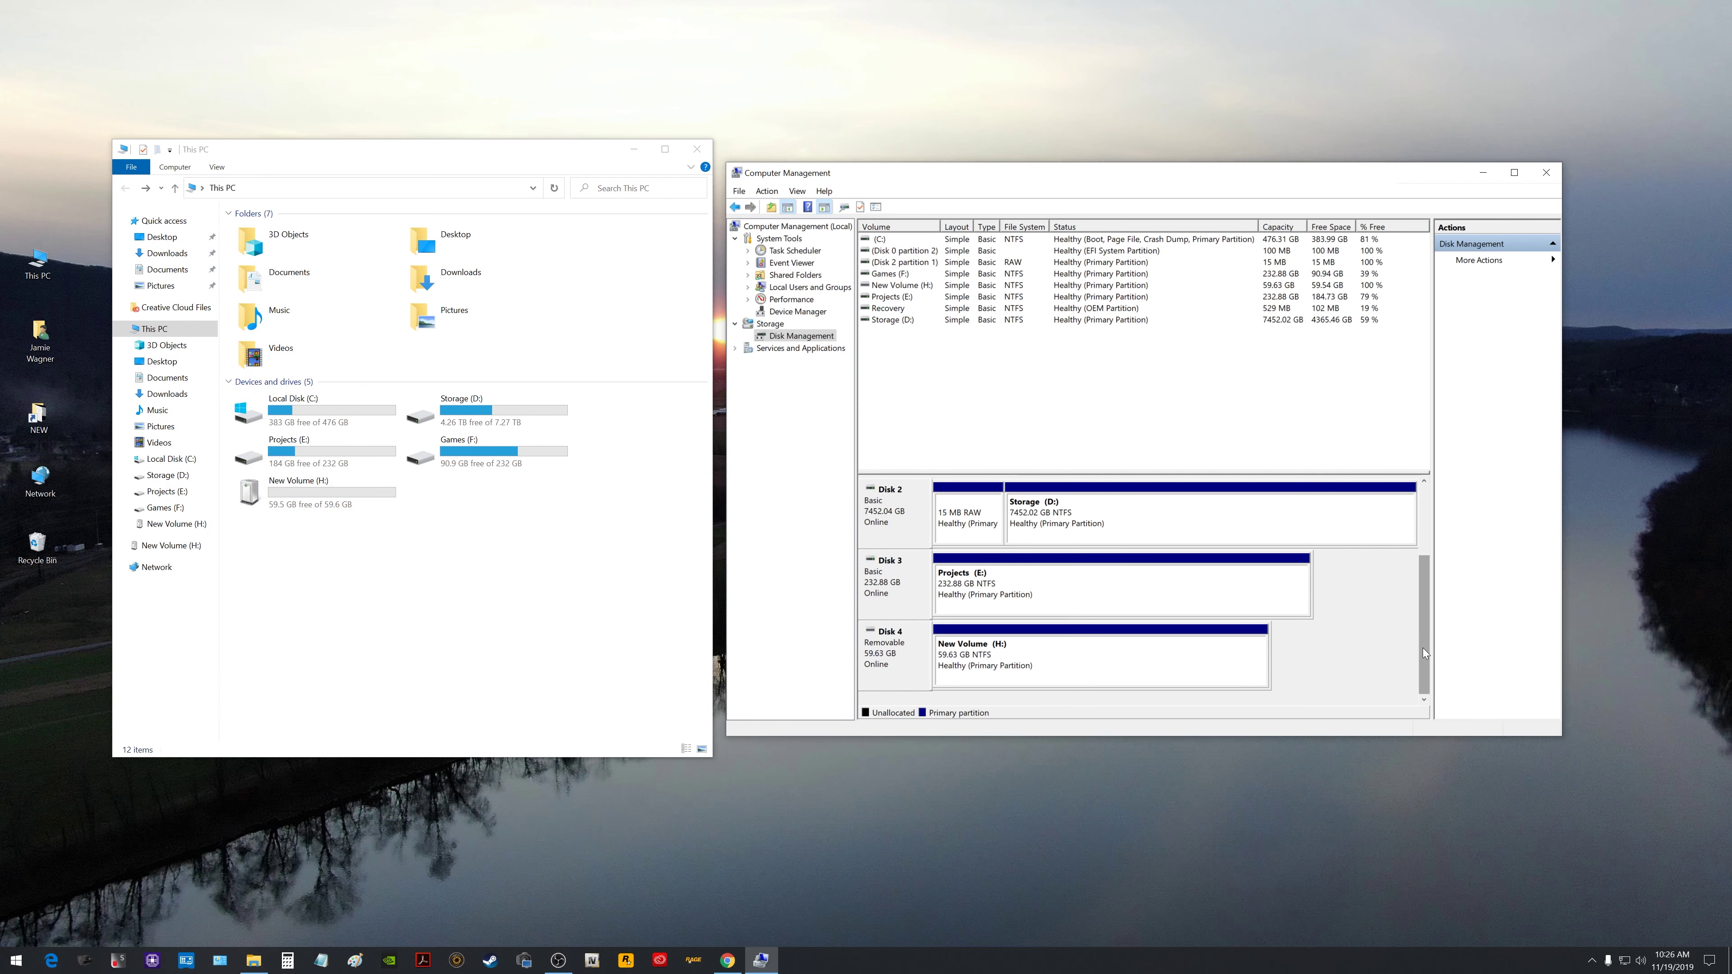
left_click(1009, 662)
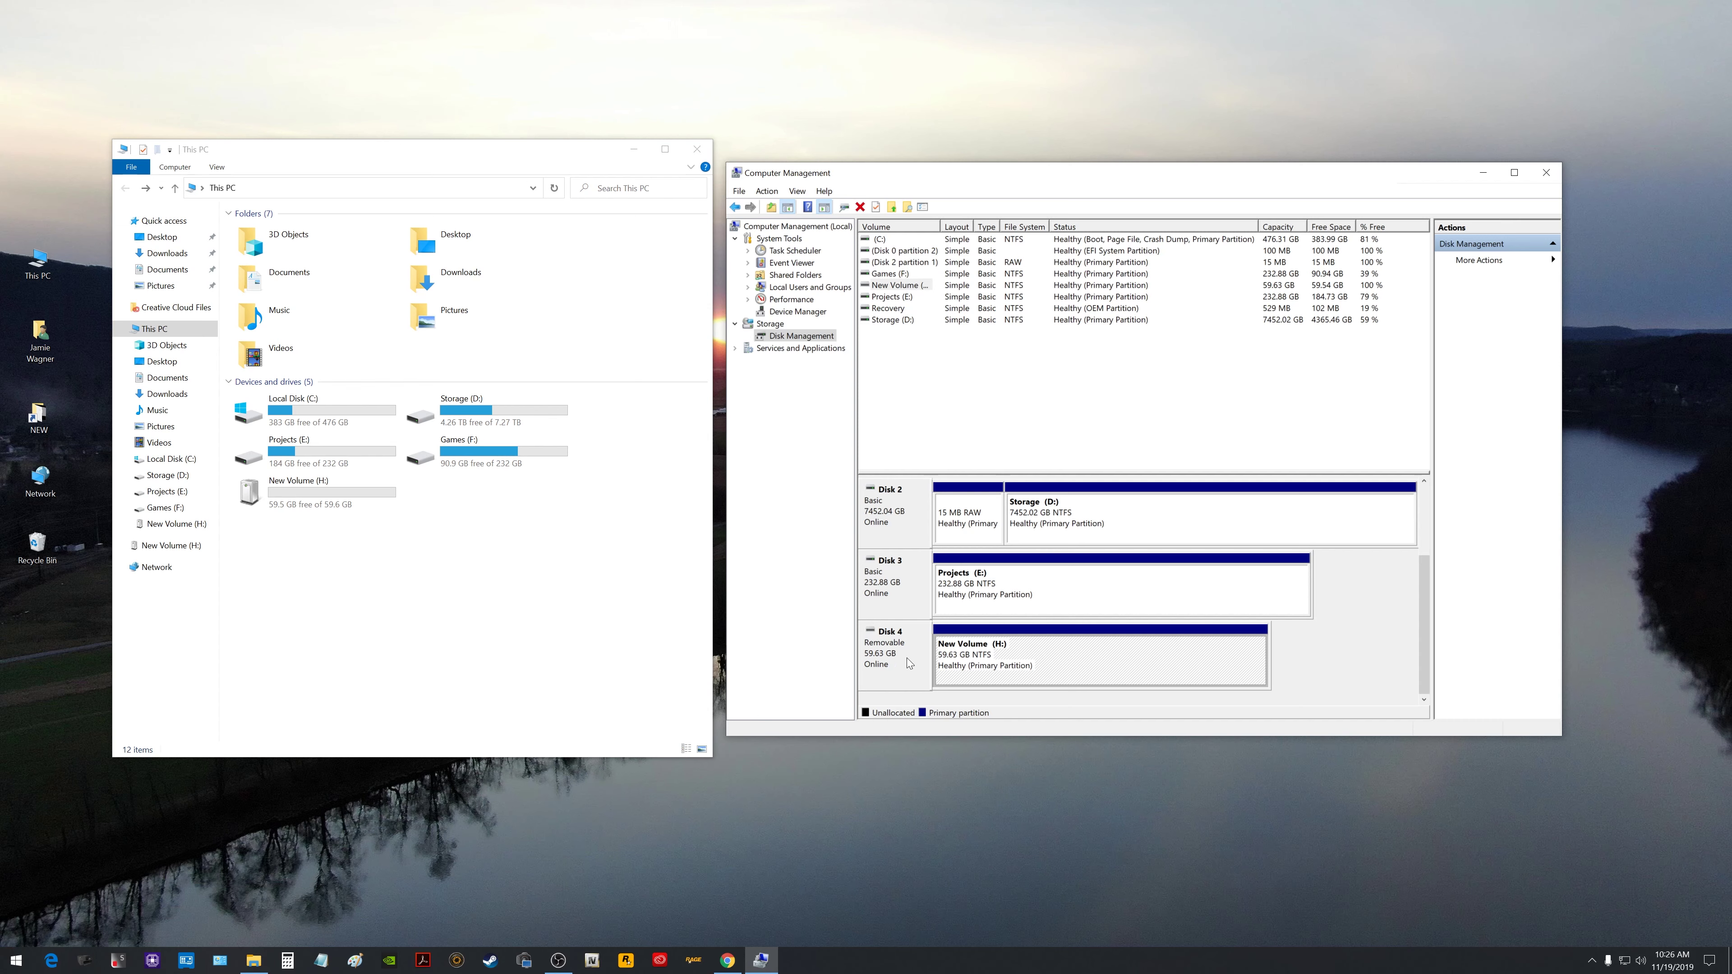
left_click(318, 502)
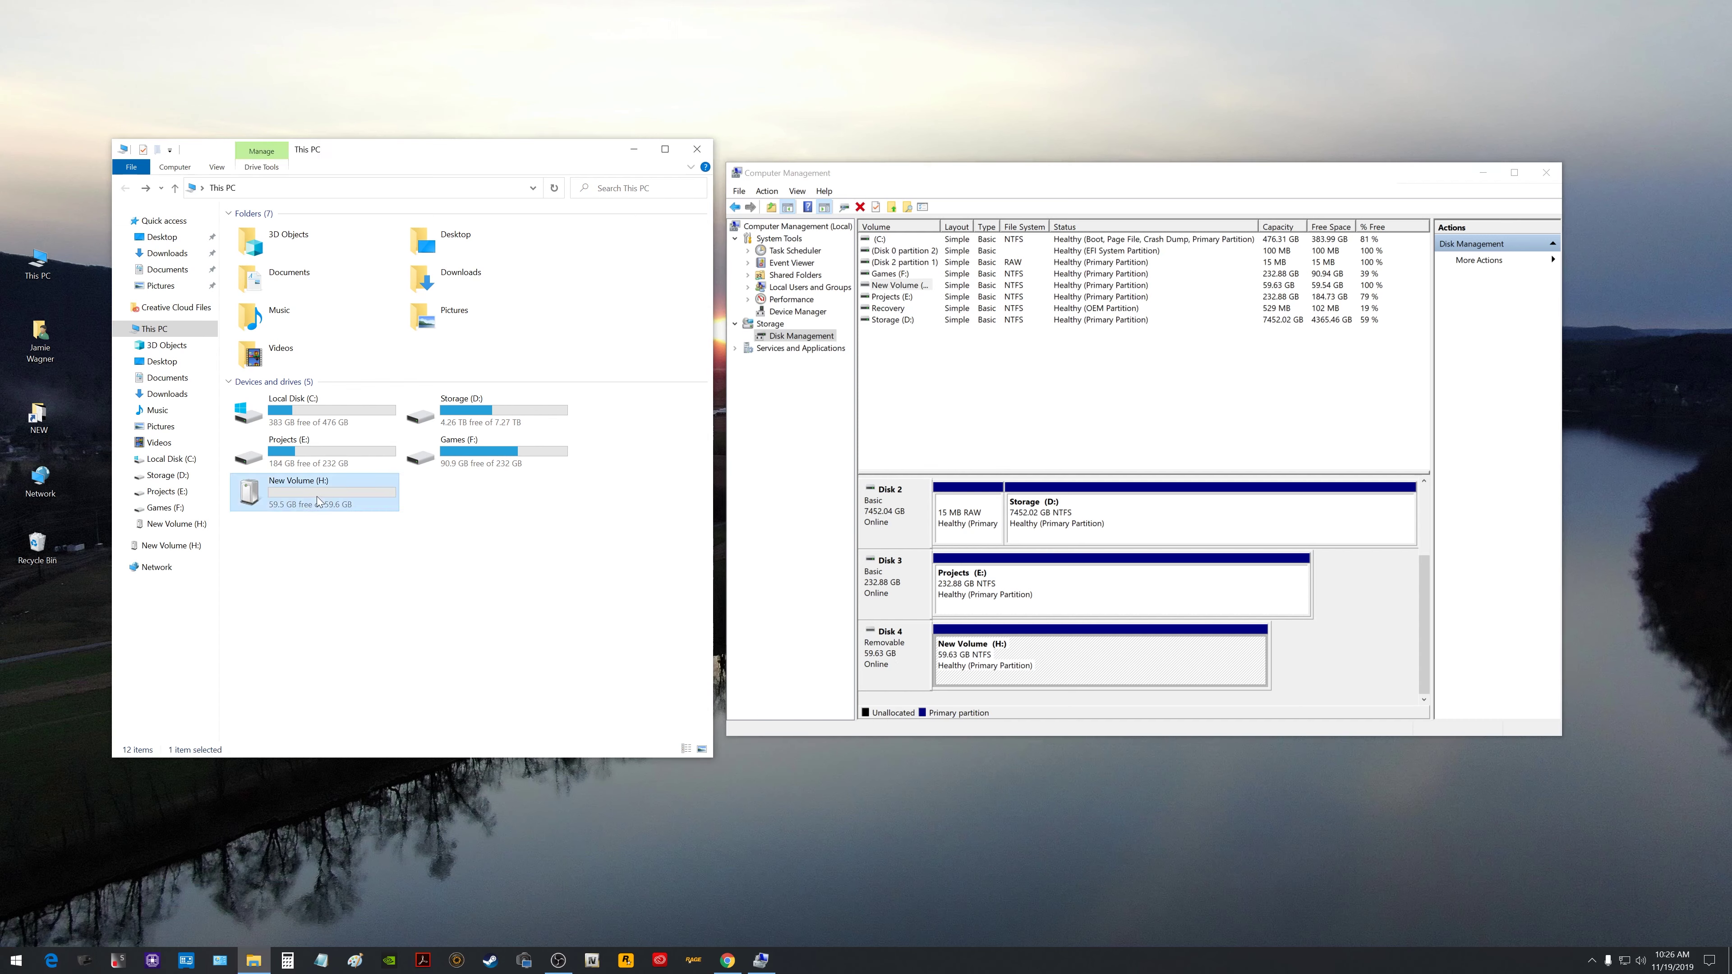
left_click(944, 666)
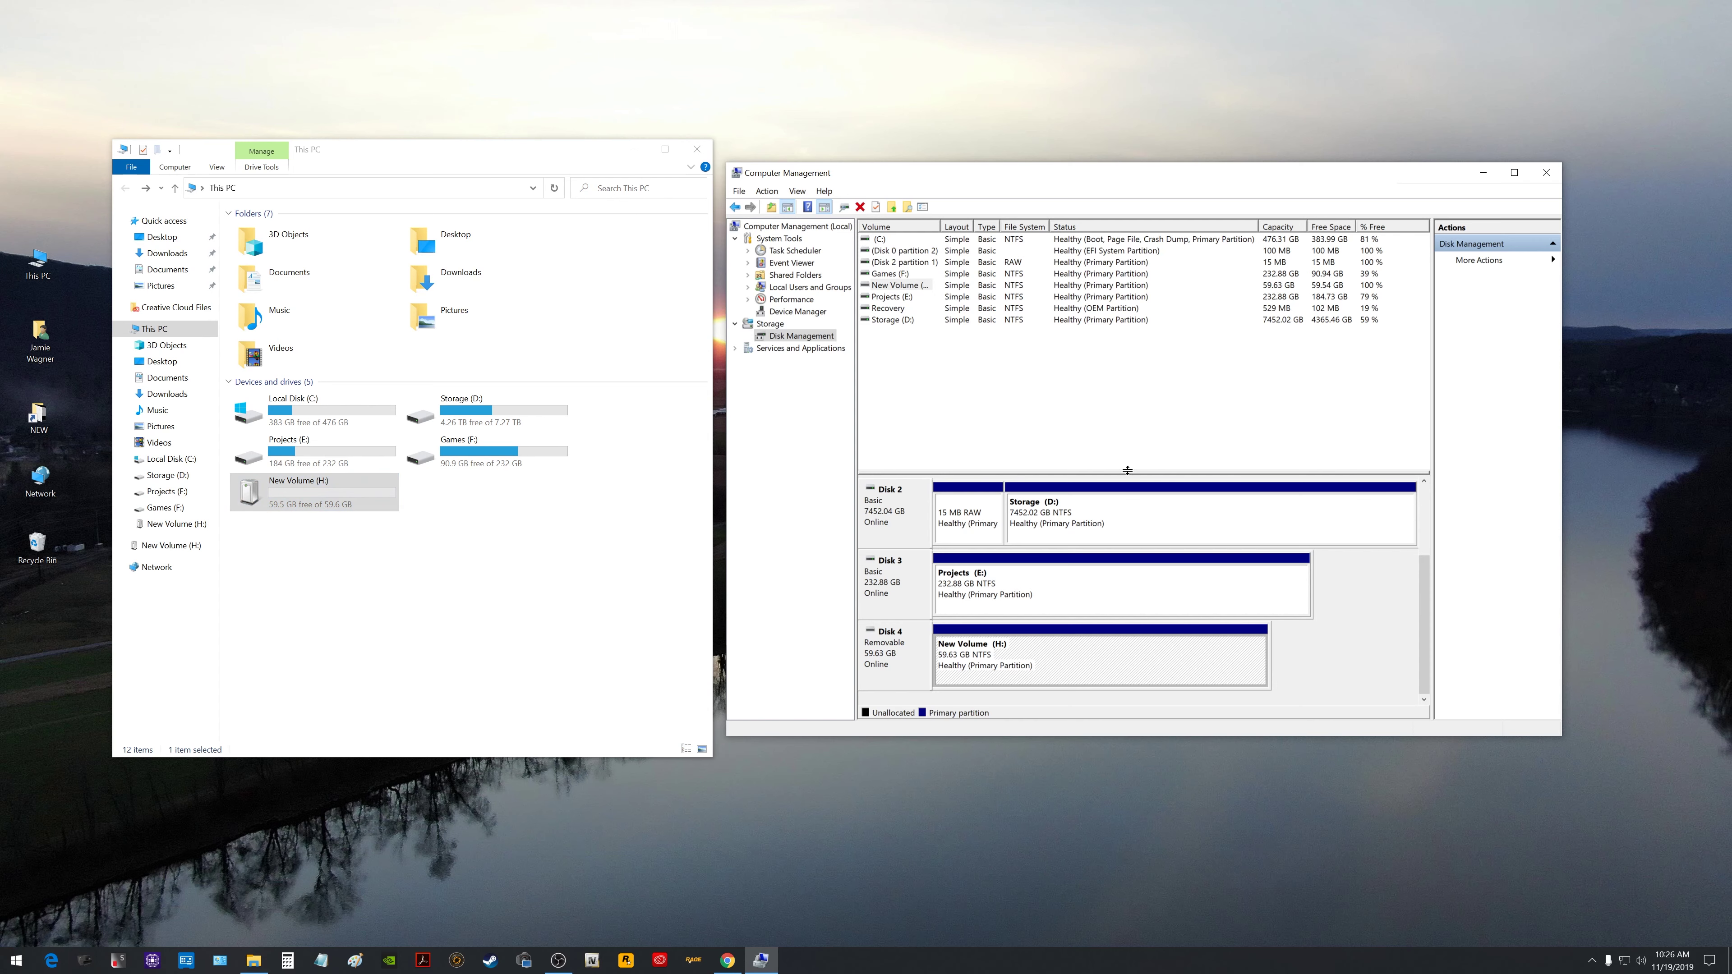
left_click(1552, 174)
Centre and widen the This PC window, selecting New Volume (H:) among the drives.
left_click_drag(575, 158, 886, 155)
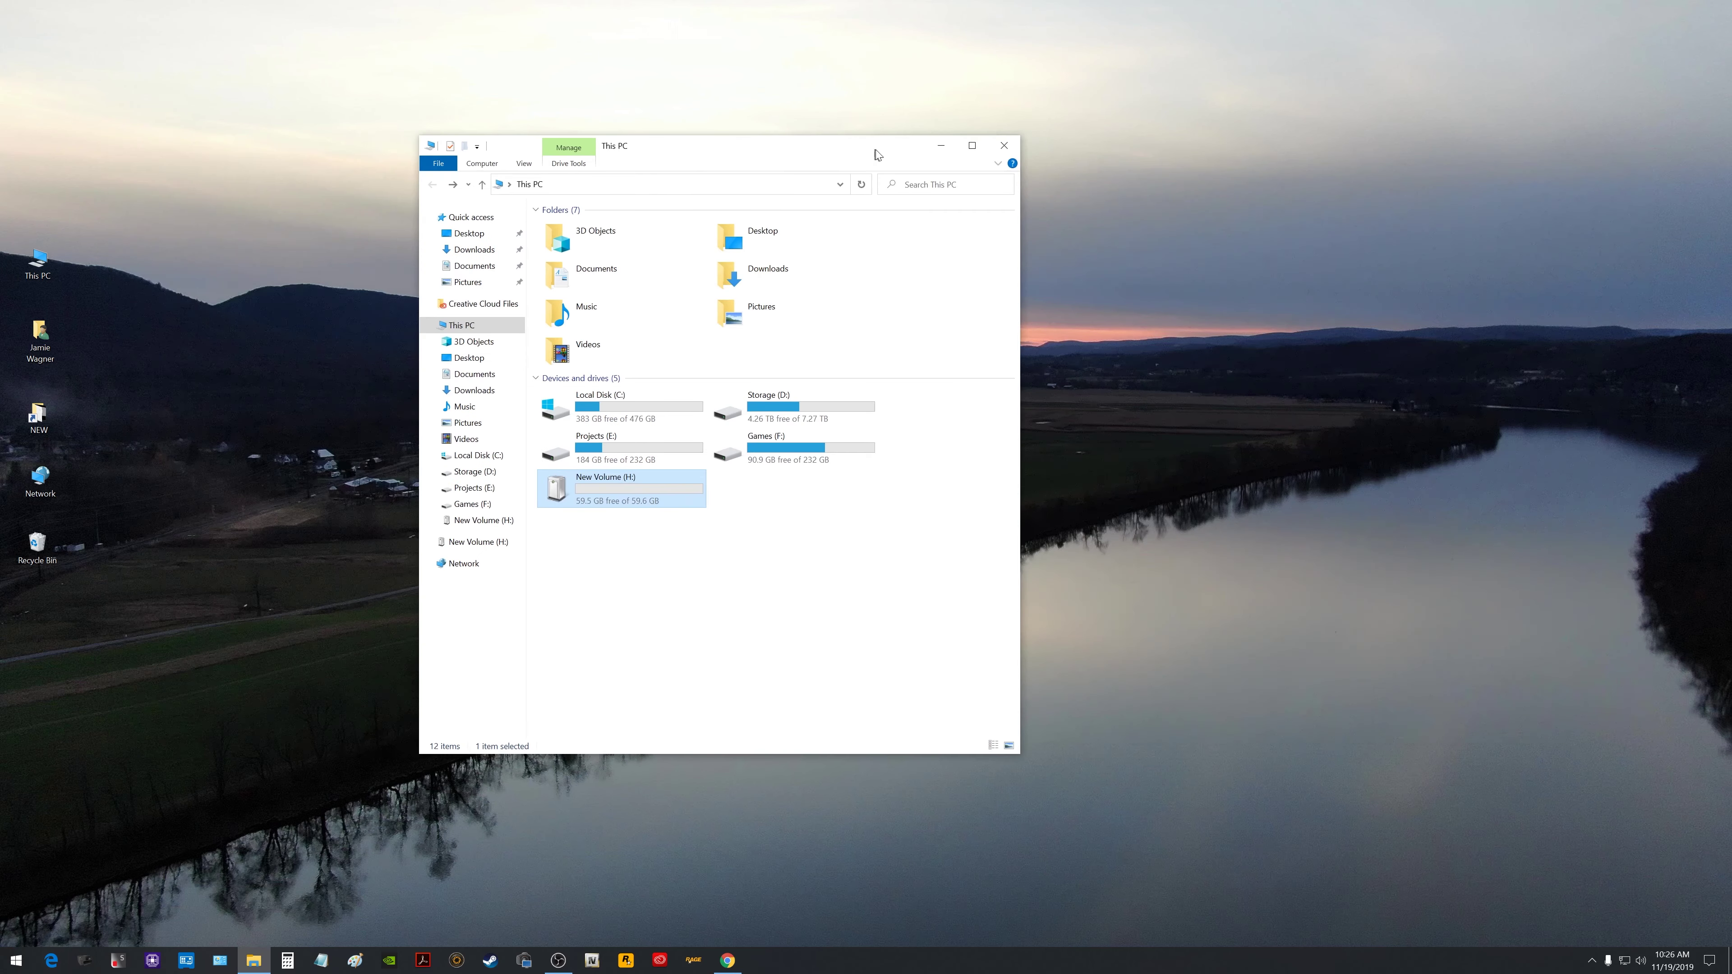
left_click_drag(1025, 756, 1353, 687)
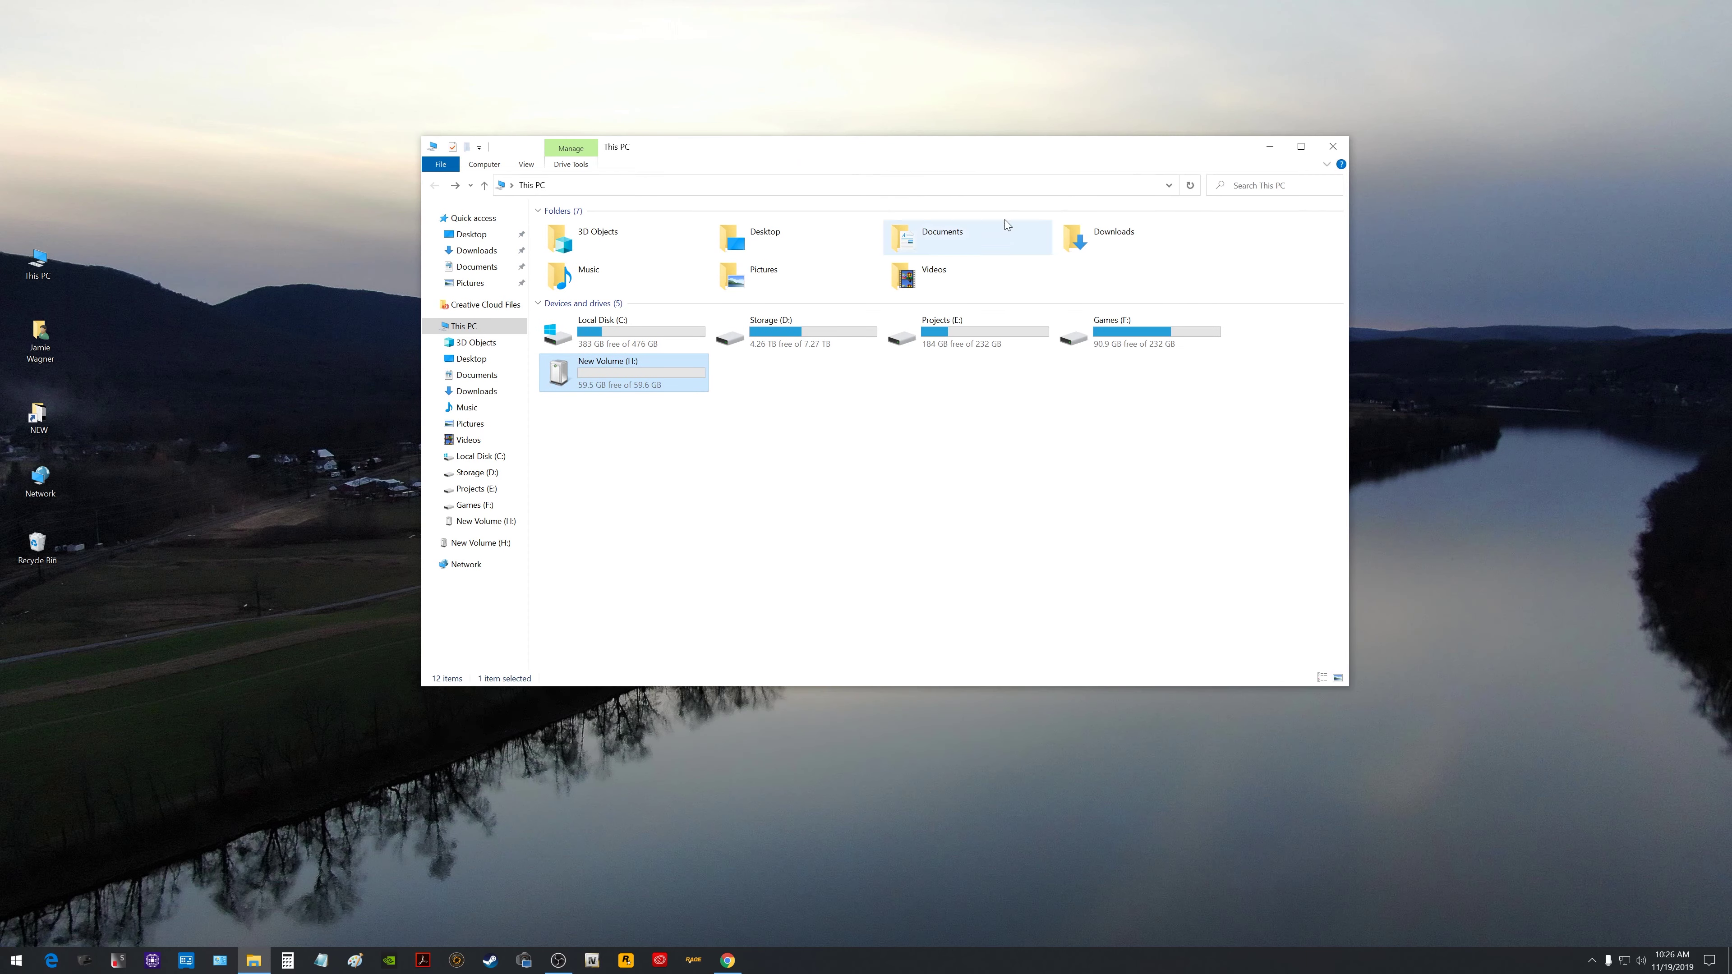
left_click_drag(928, 154, 955, 241)
left_click(663, 511)
left_click(666, 469)
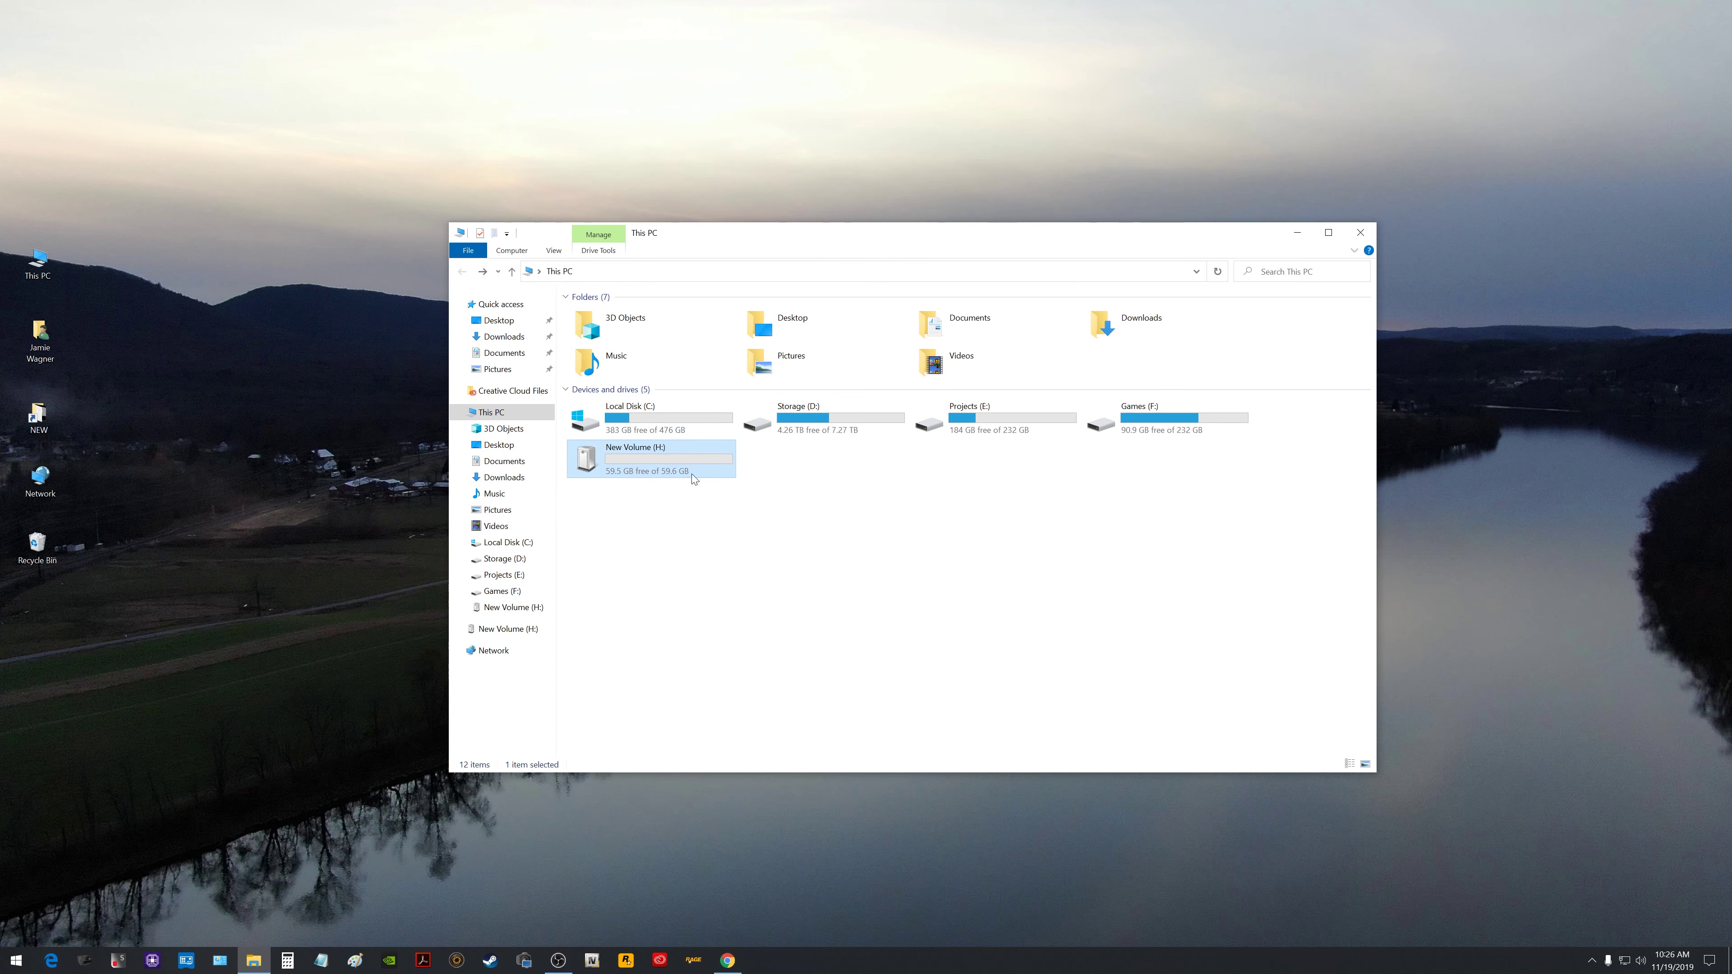
left_click_drag(894, 240, 839, 247)
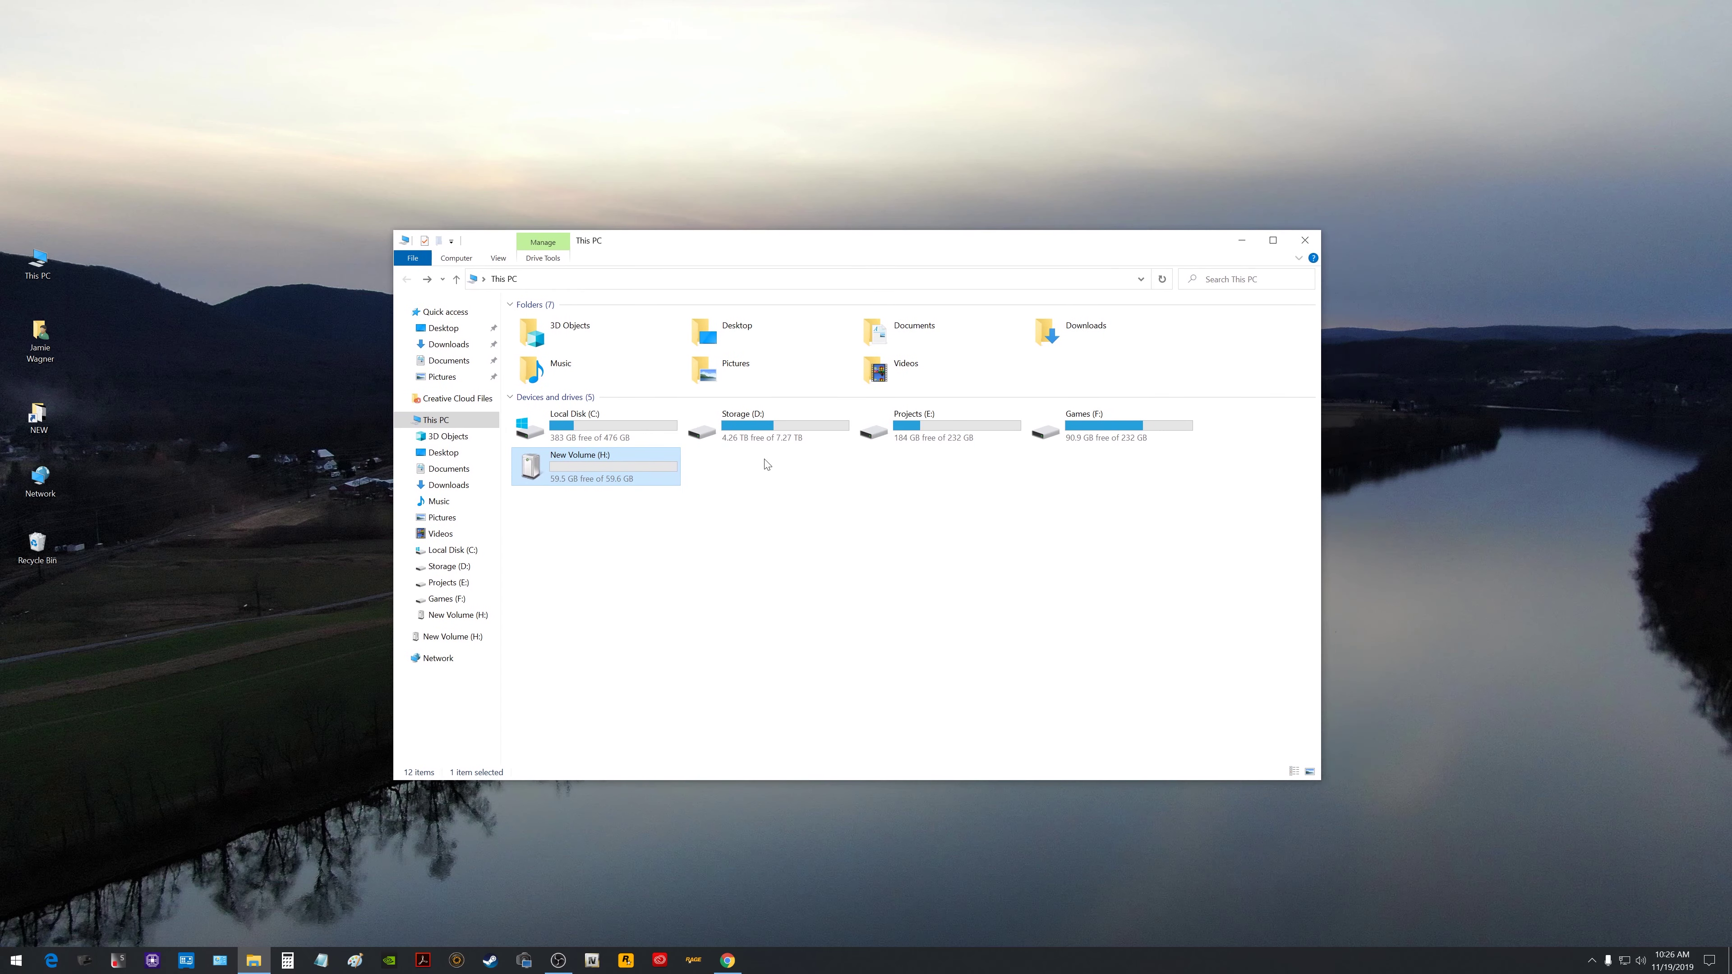